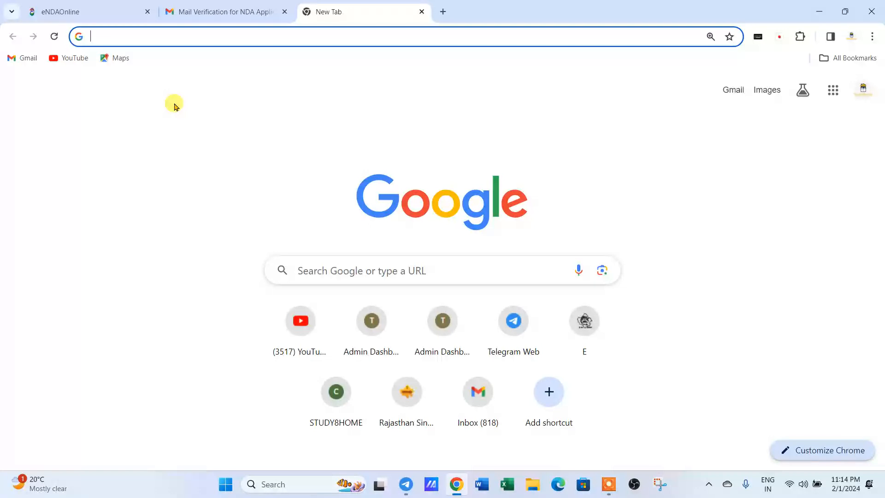
Search Google for NDACIVRECT.
left_click(137, 37)
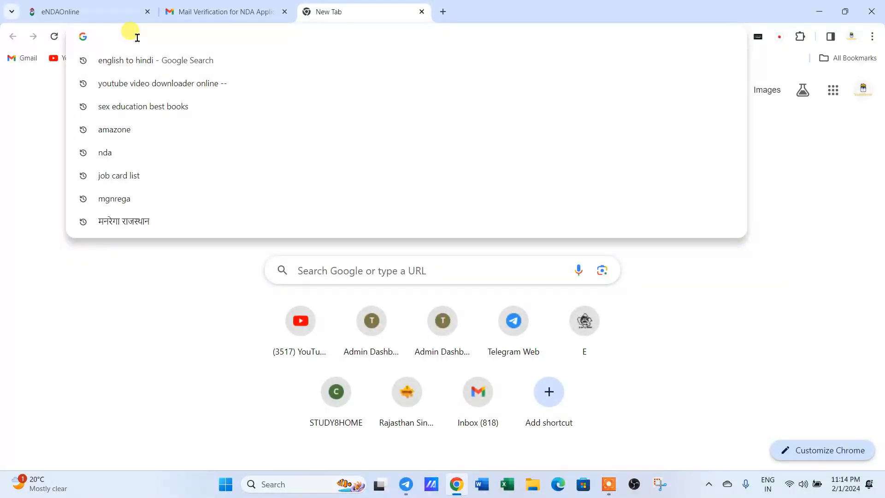
left_click(326, 266)
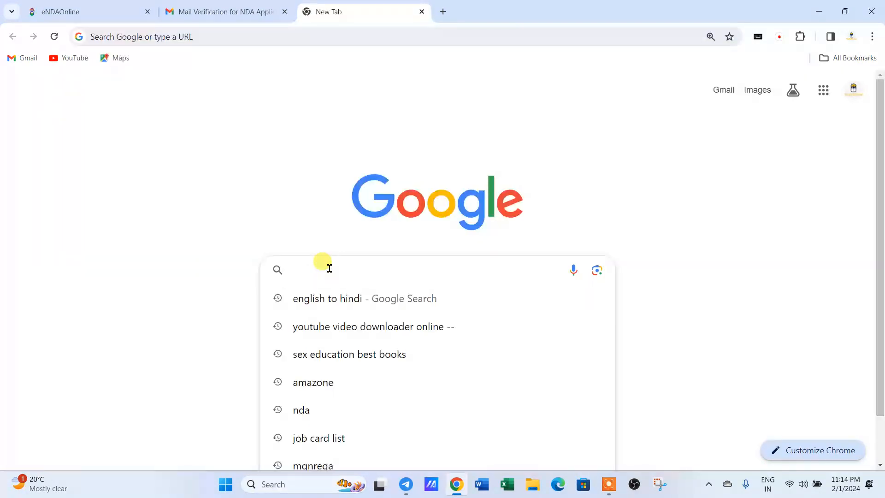
type("NDA")
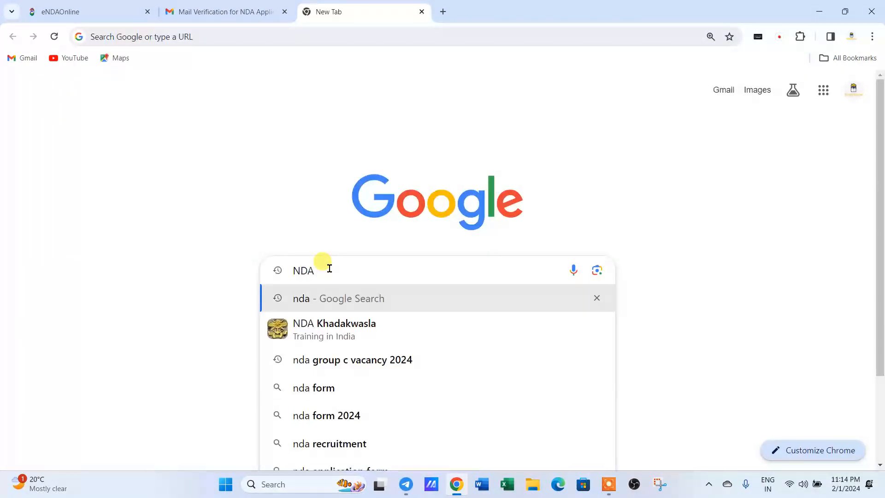
type("CI")
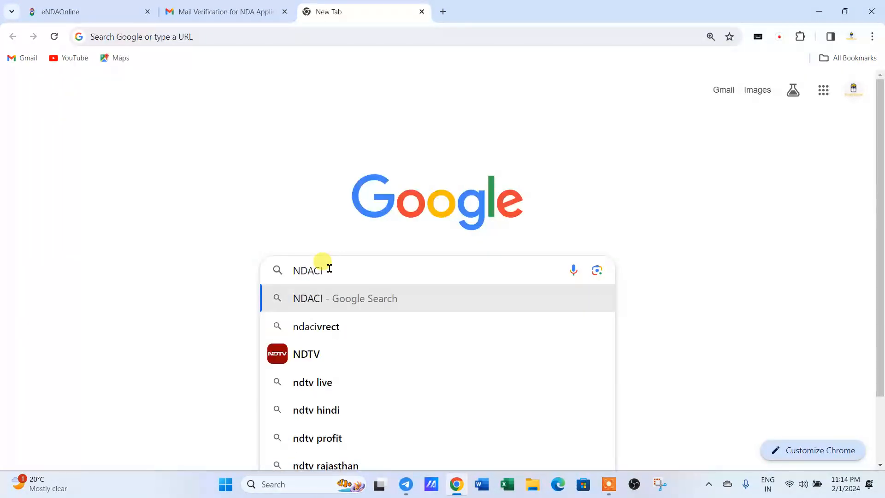
type("VRECT")
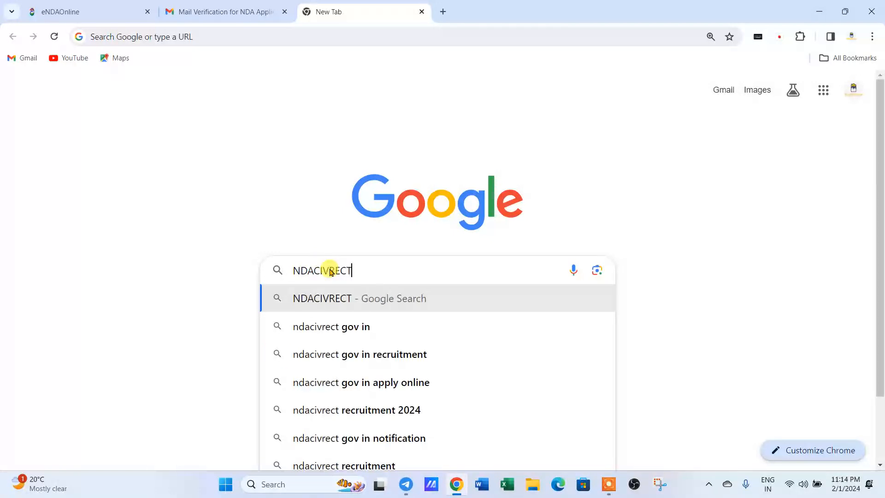
key("Return")
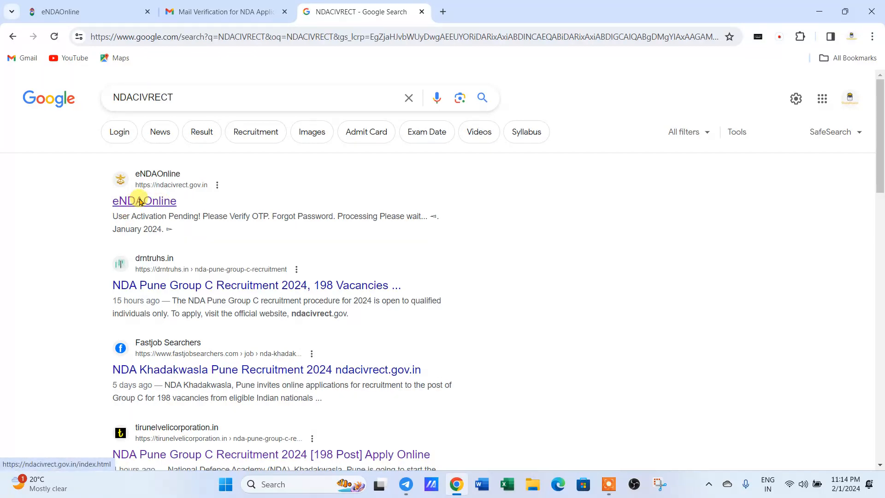
Go to the eNDAOnline site and open the Create New Account registration form.
left_click(140, 201)
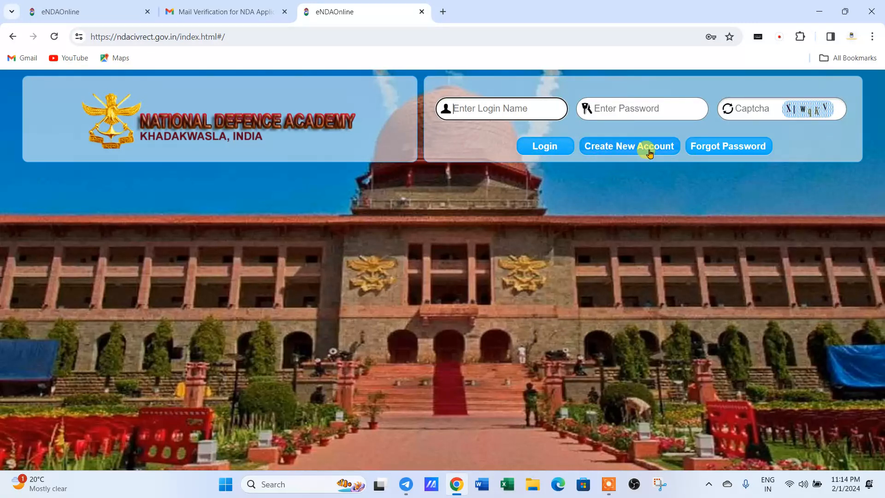
left_click(613, 146)
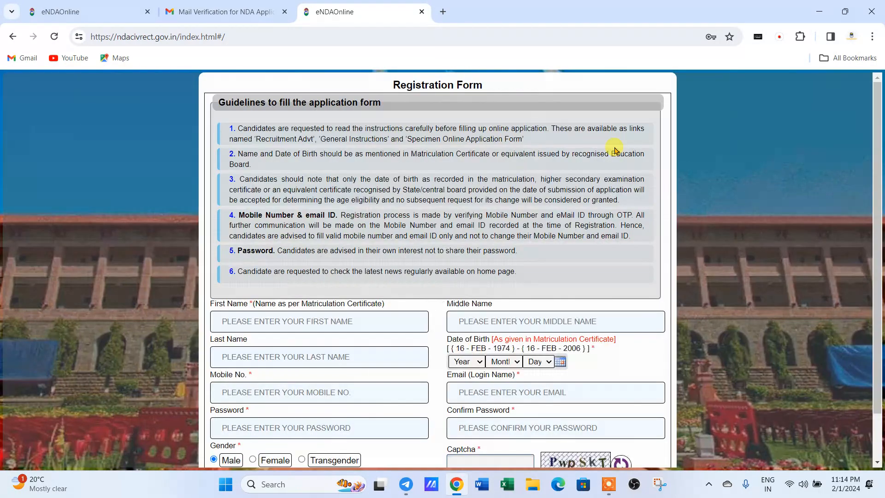
scroll(304, 277, "down", 2)
left_click(222, 267)
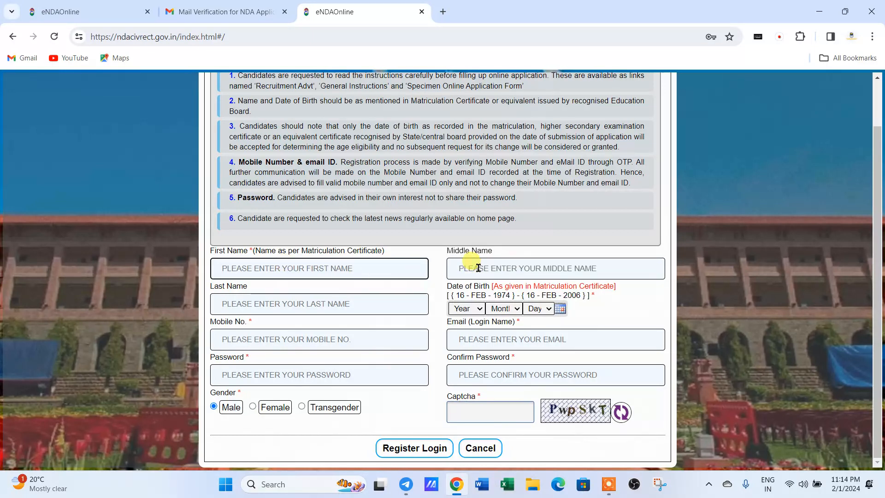
Enter the applicant's first, middle and last names.
left_click(518, 273)
left_click(295, 269)
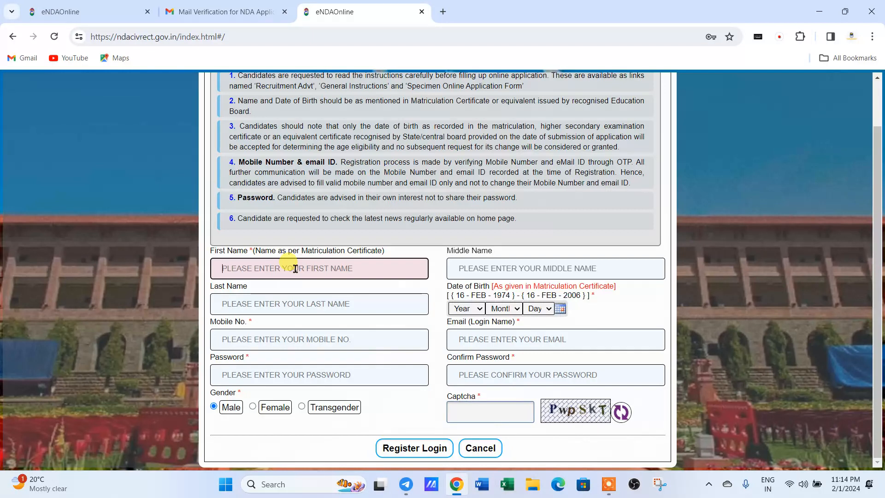
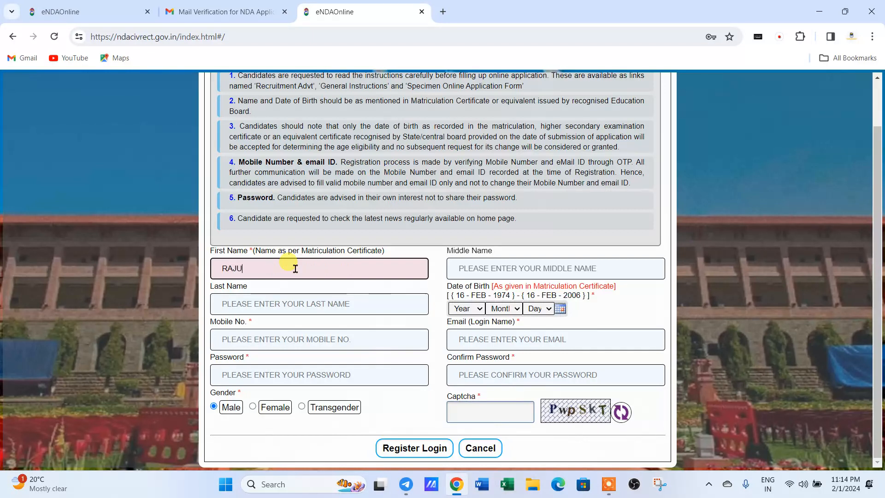
key("Tab")
key("Tab")
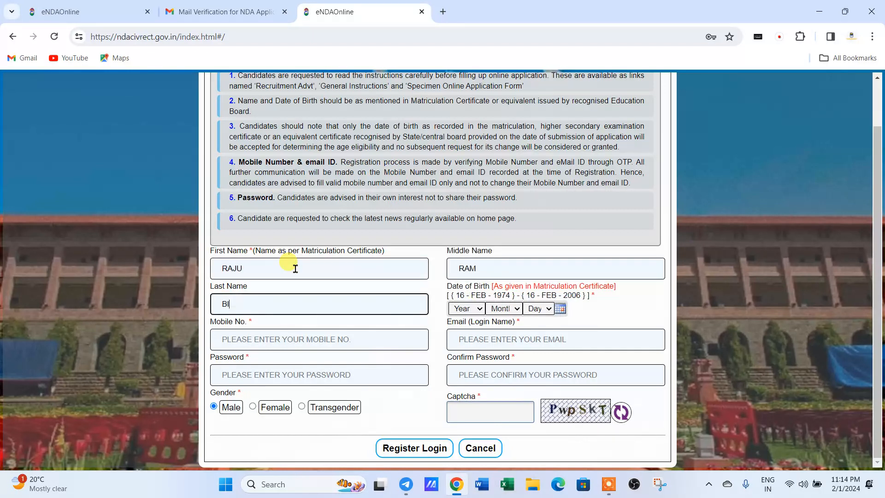
Set the birth year to 1995 and the birth day to 15, leaving the month unset.
left_click(479, 309)
type("1999")
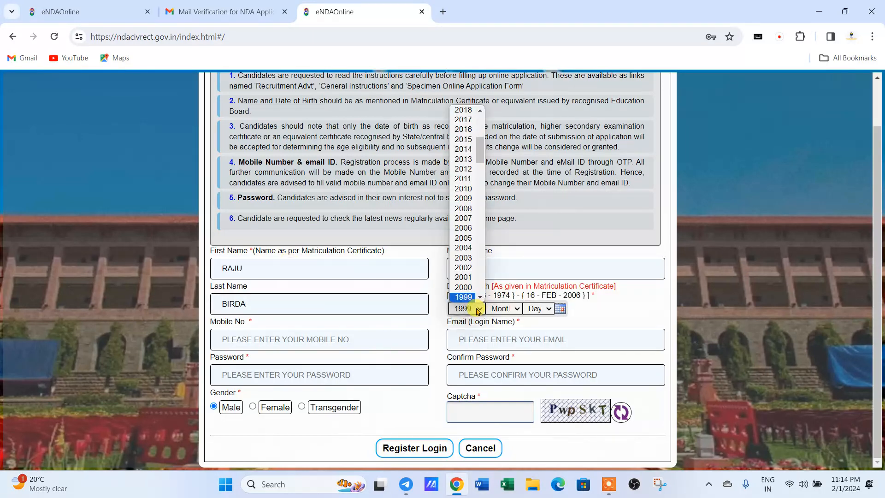
left_click(478, 310)
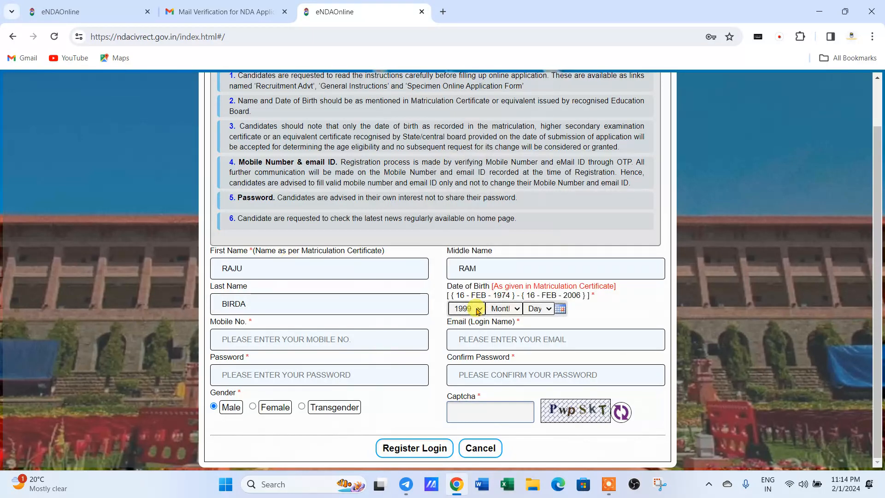
left_click(497, 308)
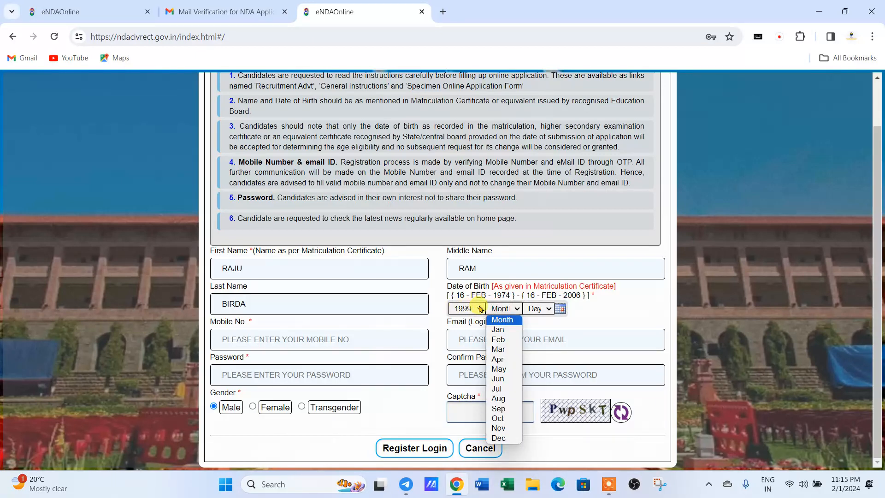
left_click(464, 308)
scroll(468, 266, "down", 5)
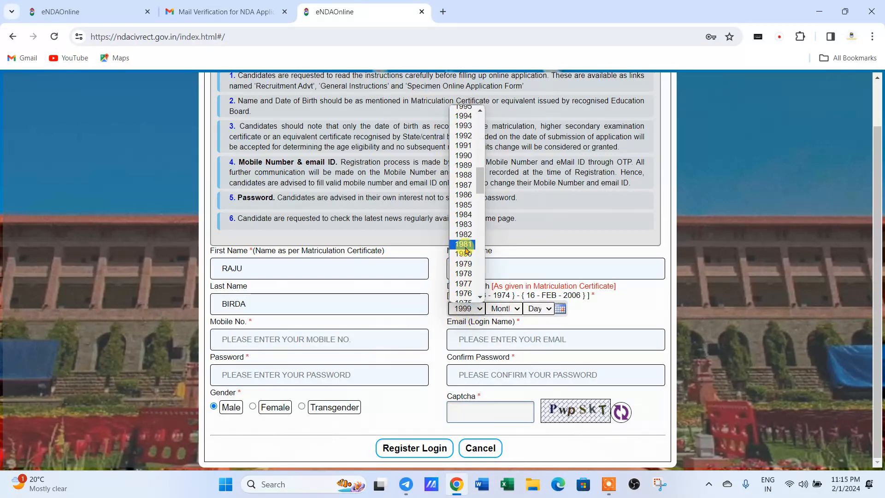
scroll(463, 117, "up", 1)
left_click(463, 115)
left_click(499, 308)
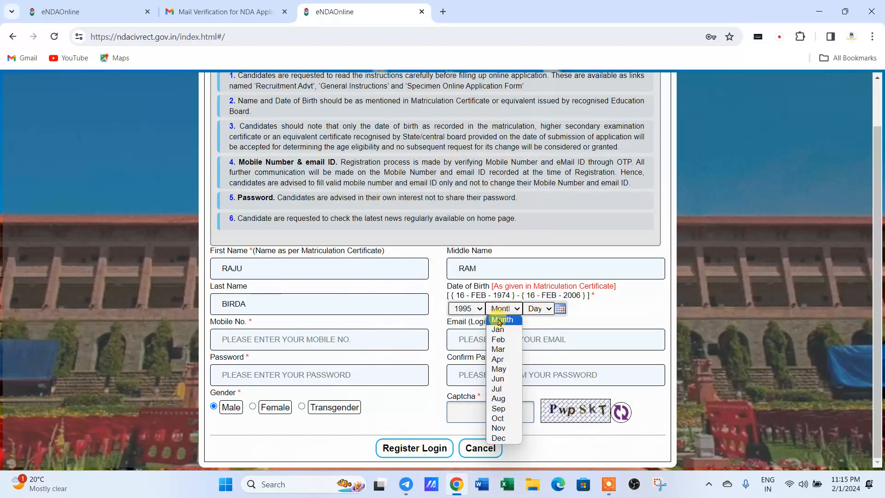
left_click(531, 309)
left_click(533, 309)
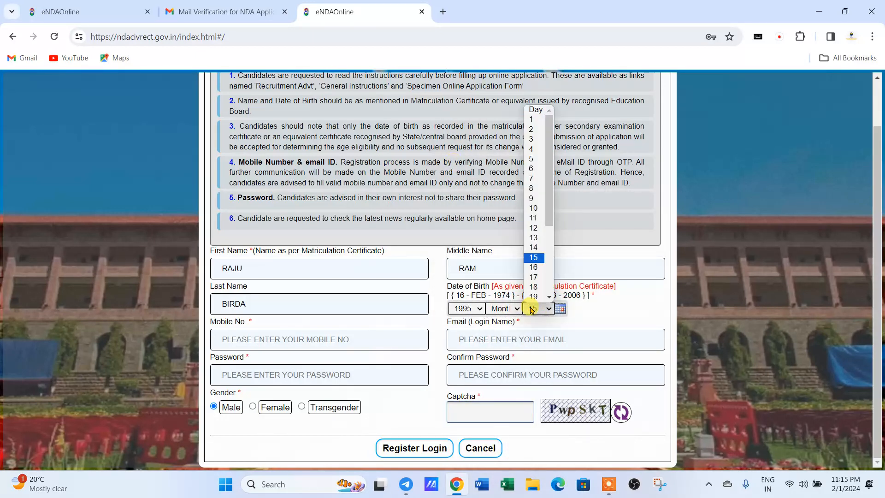
left_click(533, 257)
left_click(269, 339)
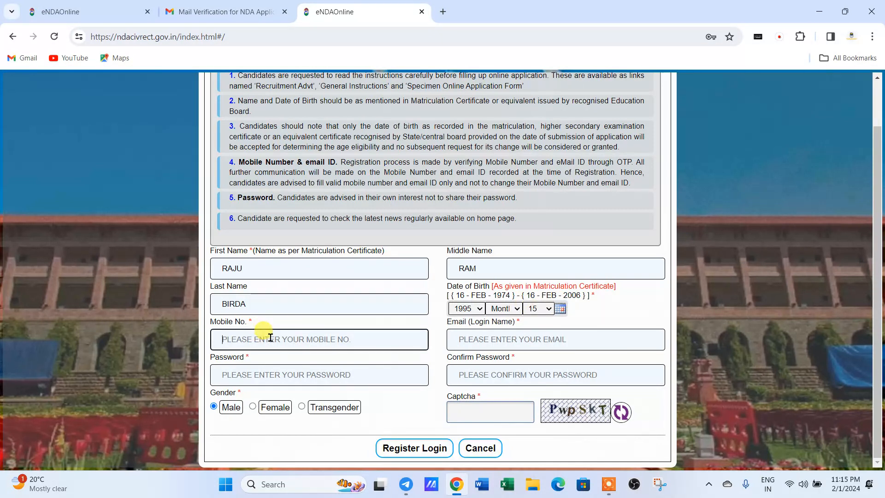
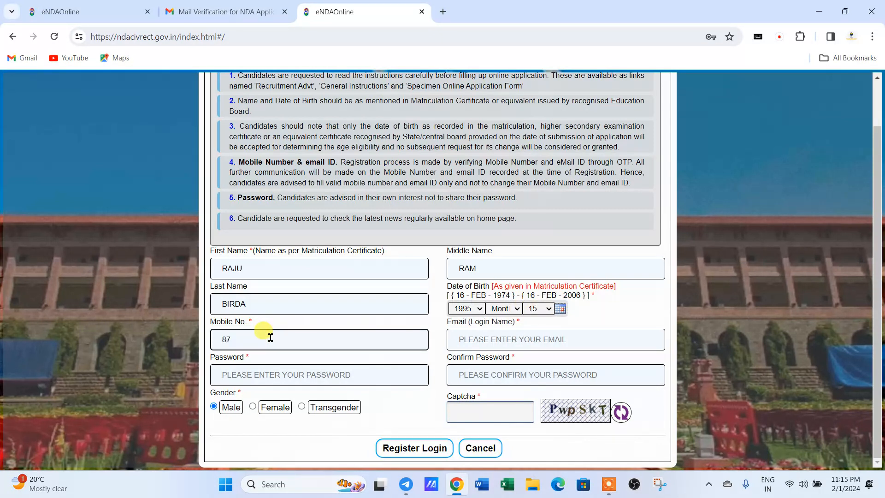
Fill in the applicant's mobile number and e-mail address.
key("Tab")
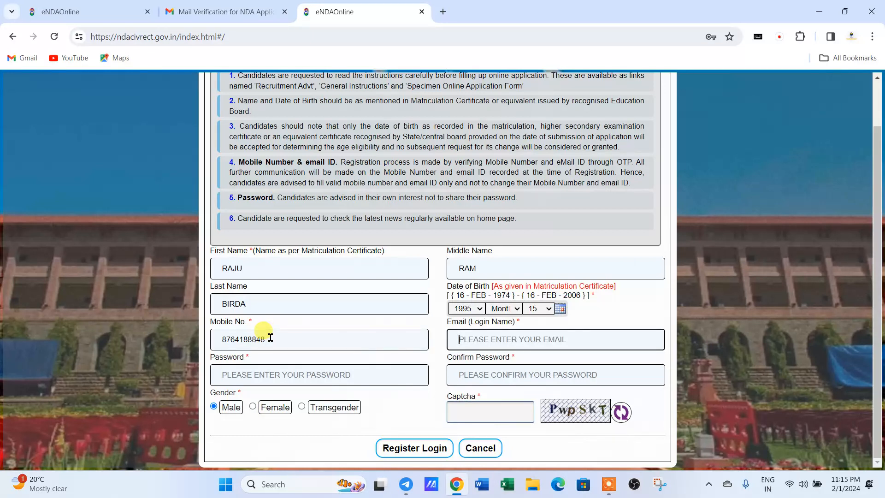
type("RAJ")
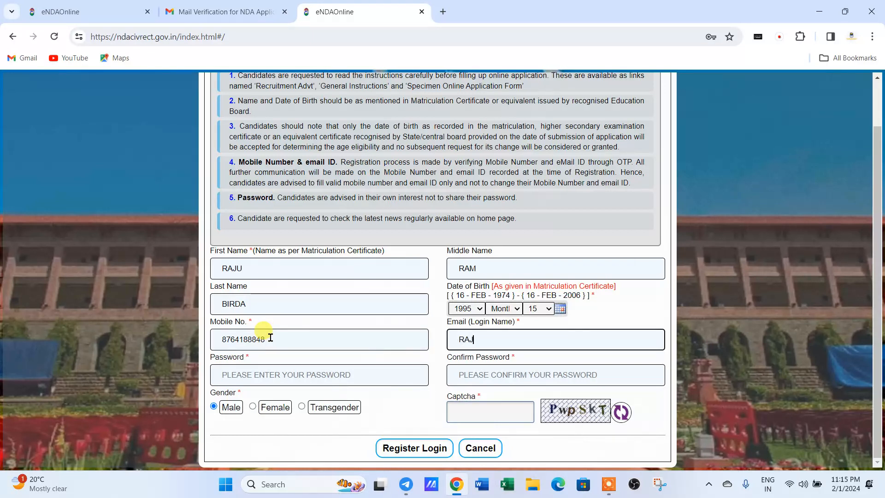
type("EDUA")
key("BackSpace")
key("BackSpace")
key("BackSpace")
key("BackSpace")
key("BackSpace")
key("BackSpace")
key("BackSpace")
key("BackSpace")
key("BackSpace")
key("BackSpace")
key("BackSpace")
type("ED")
key("BackSpace")
key("BackSpace")
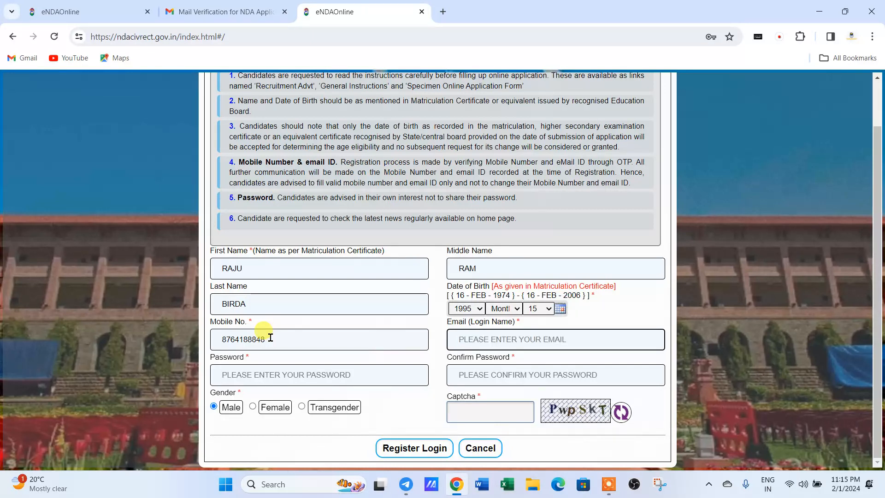
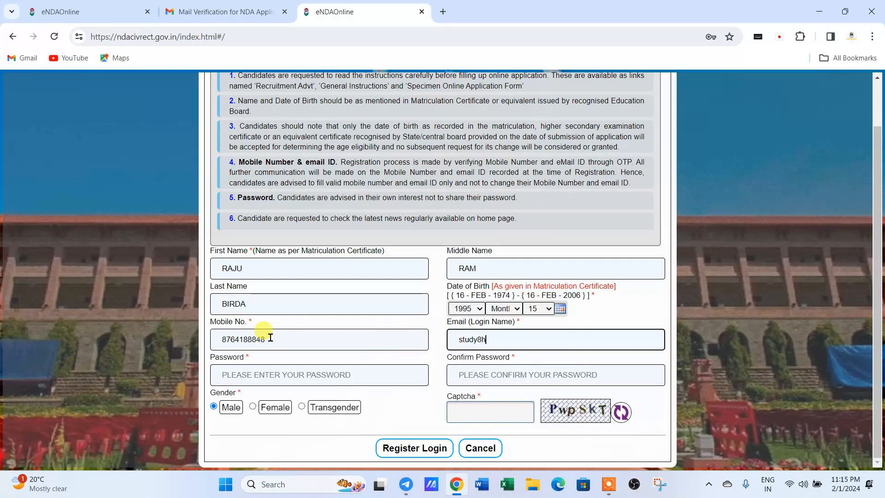
Enter the account password and confirm it.
key("Tab")
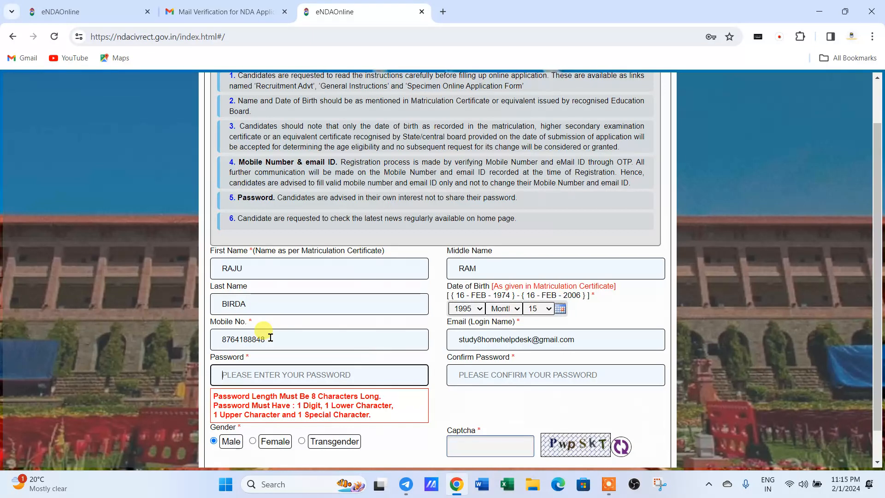
type("R")
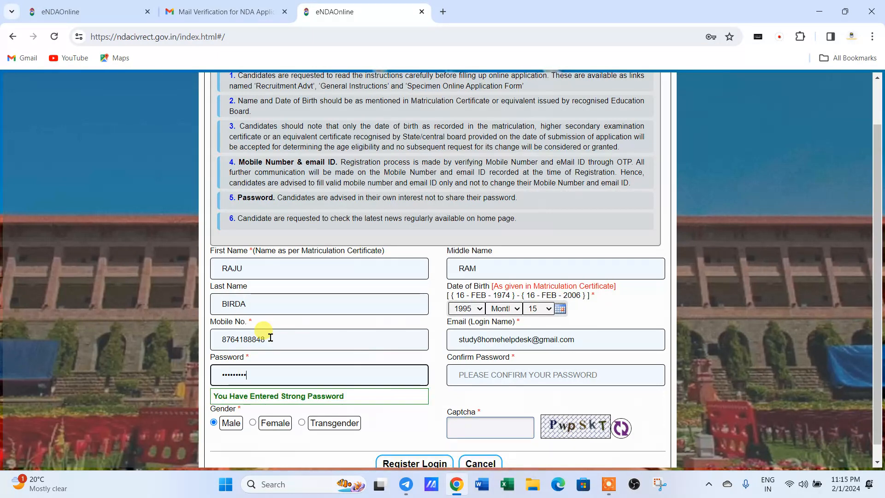
key("Tab")
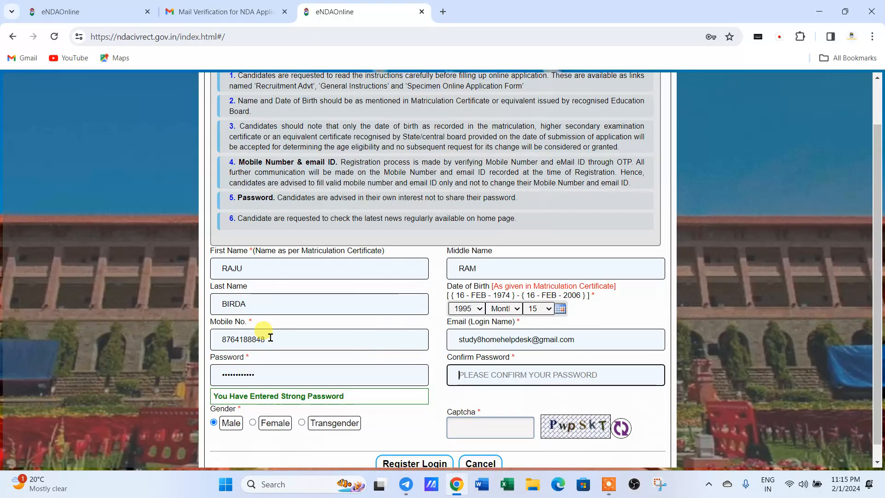
type("R•")
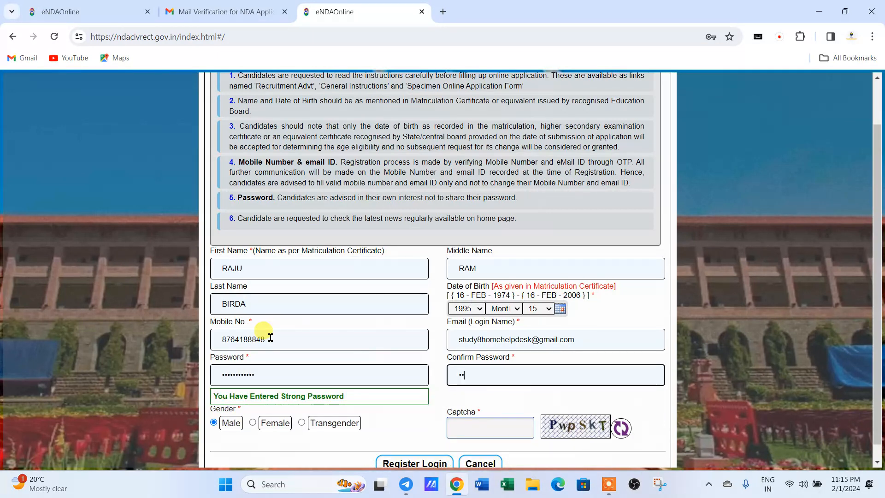
type("••••••••••")
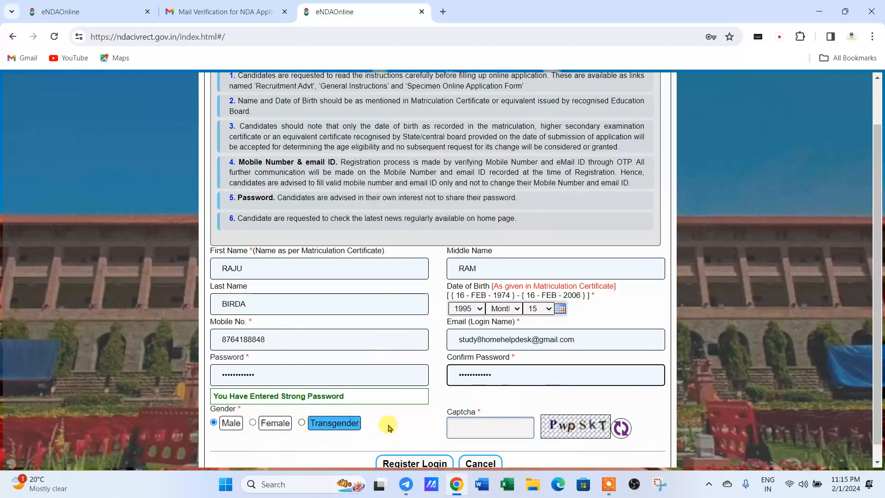
left_click(492, 423)
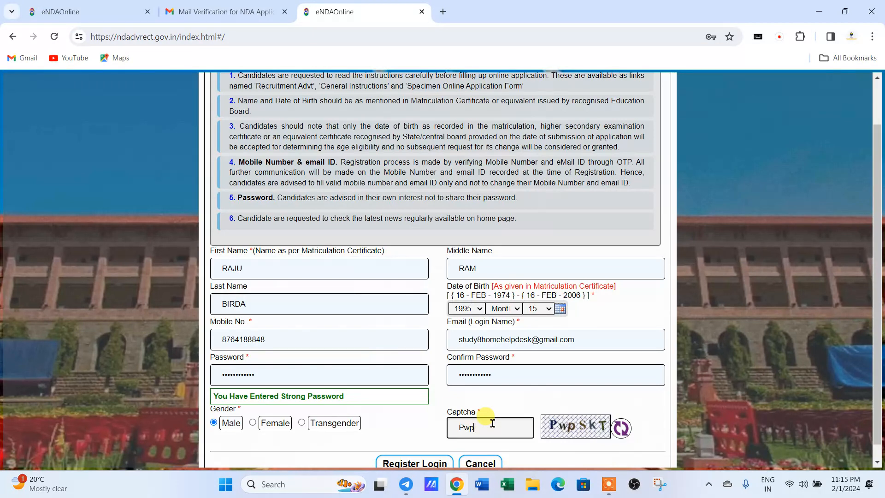
Answer the captcha, set the missing birth month to Jan, and submit the registration.
type("PwpSkT")
left_click(438, 464)
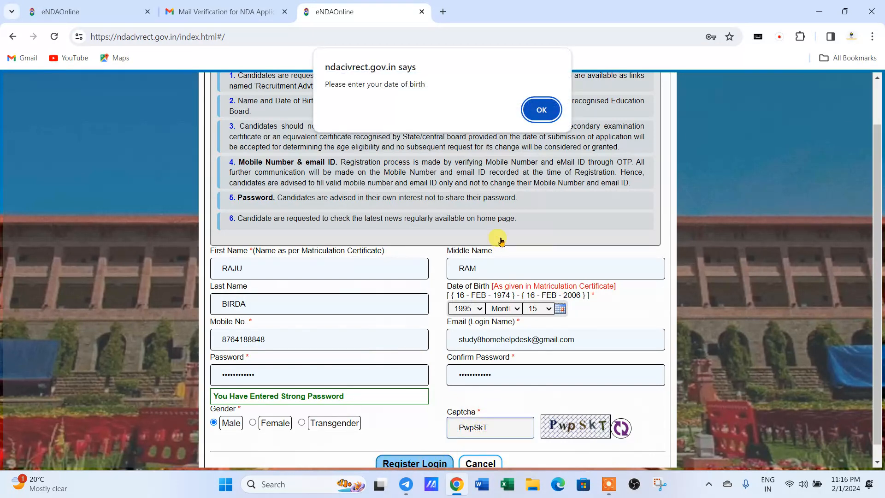
left_click(524, 114)
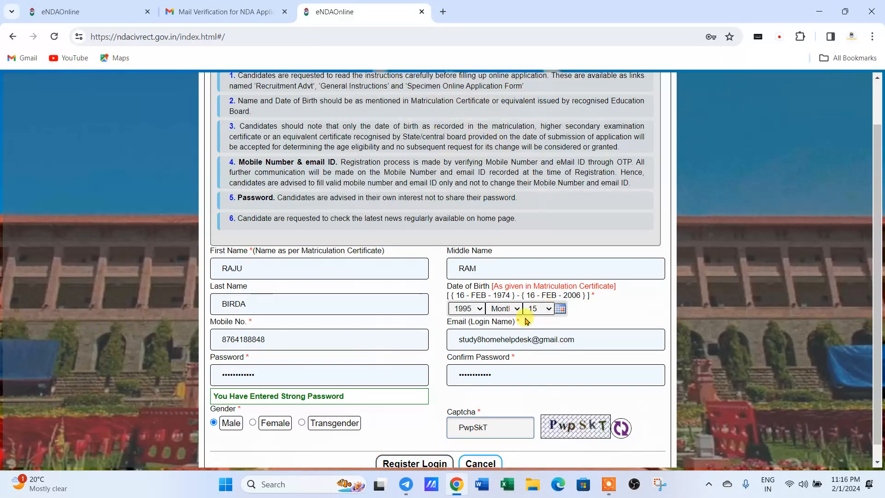
left_click(506, 310)
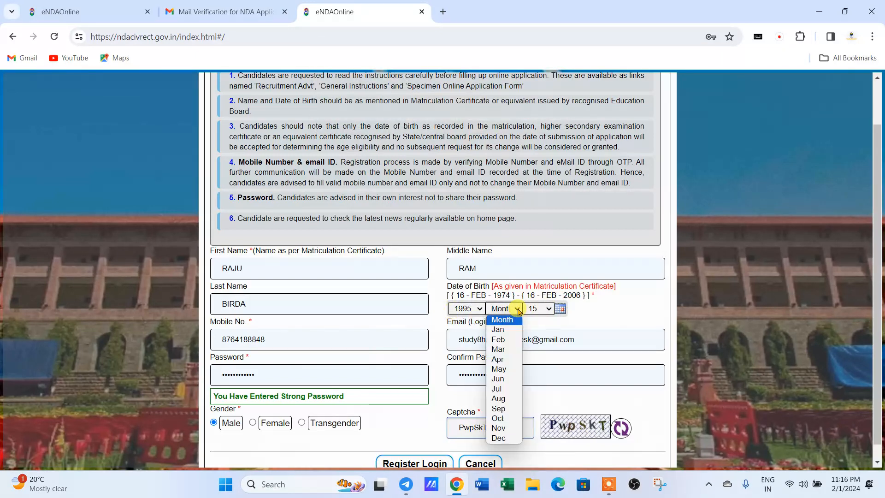
left_click(505, 330)
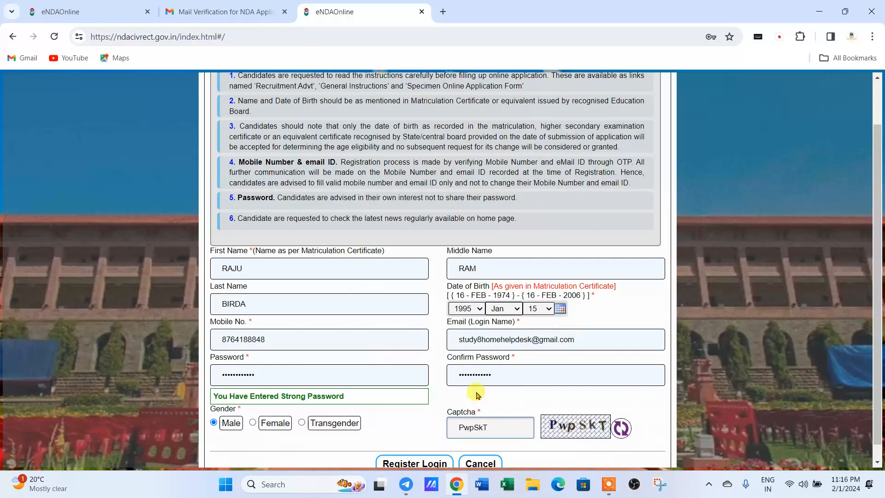
left_click(434, 461)
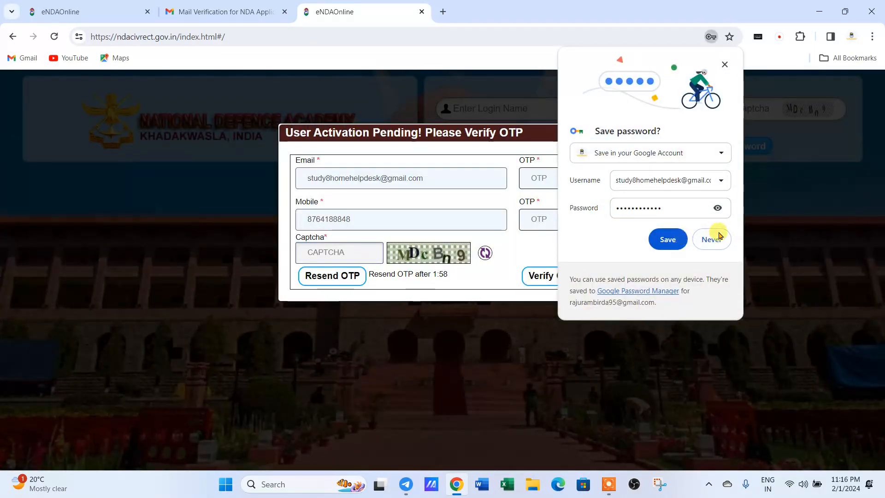
Decline the browser's save-password prompt and close the OTP verification dialog.
left_click(715, 239)
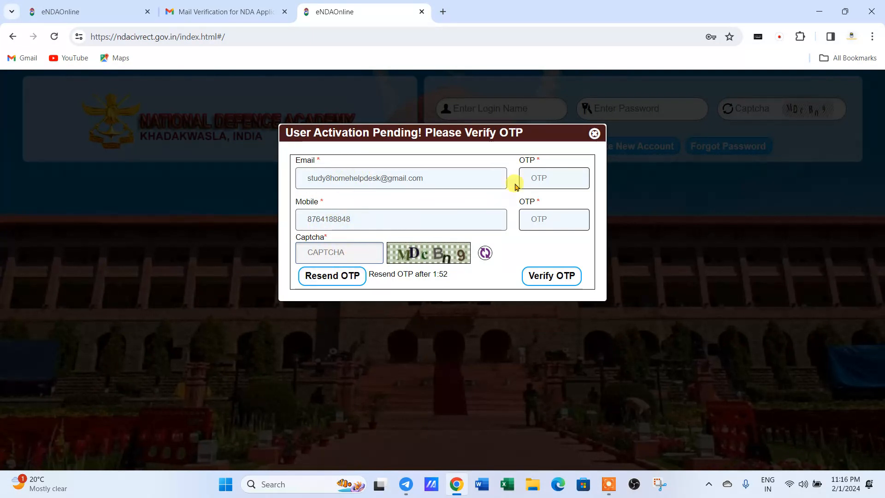
left_click(540, 176)
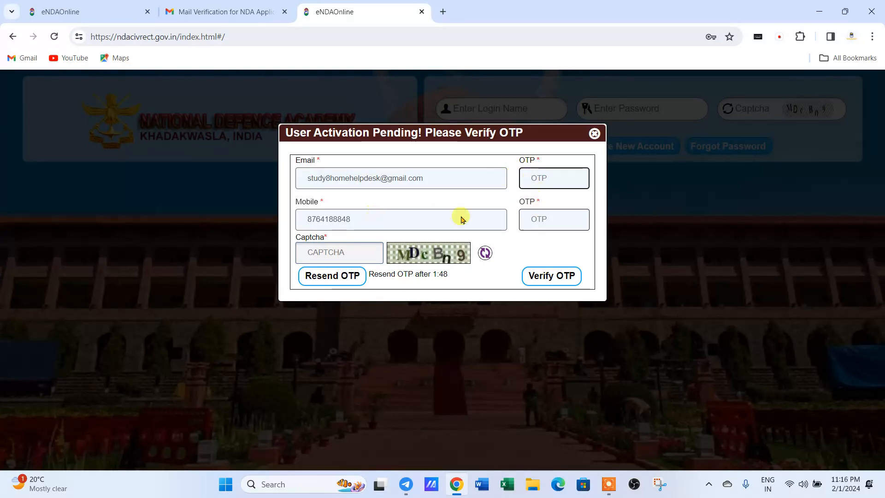
left_click(557, 219)
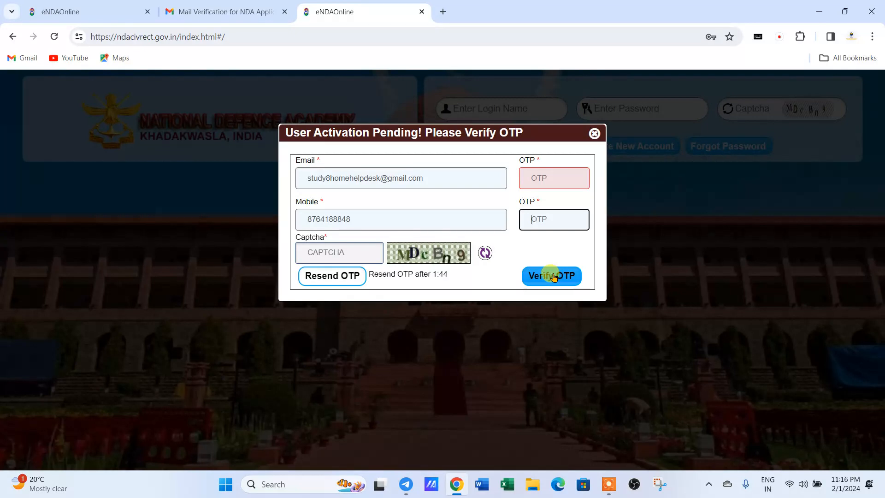
left_click(594, 134)
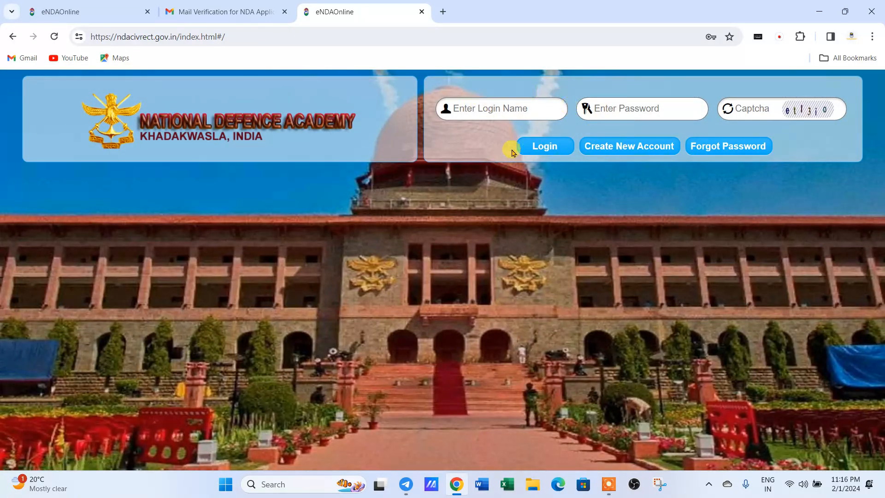
Enter the account e-mail as login name and fill in the saved password.
left_click(466, 111)
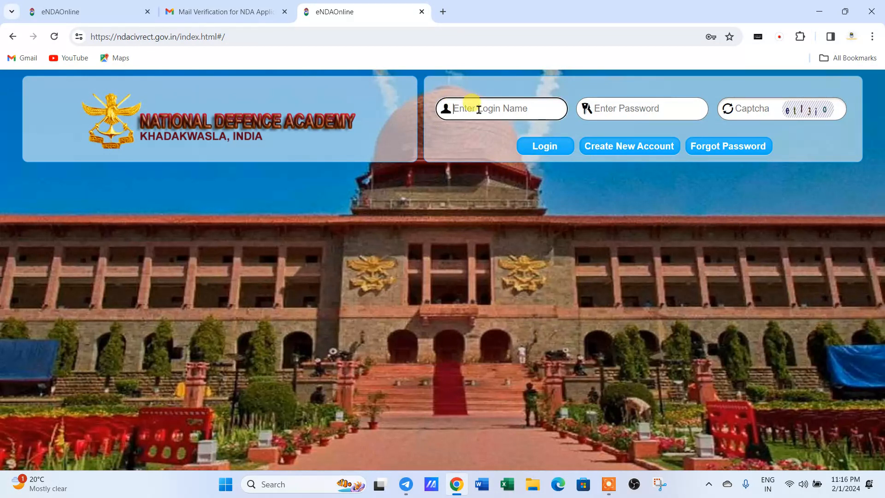
key("Tab")
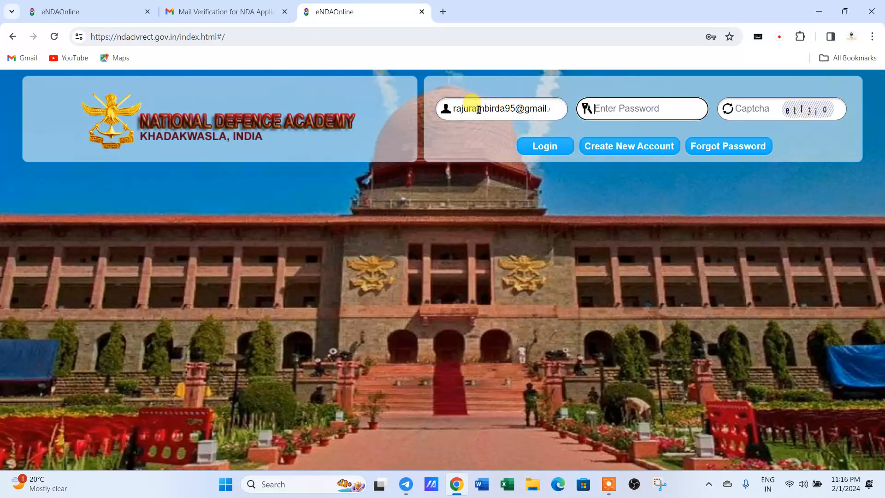
left_click(598, 105)
left_click(661, 141)
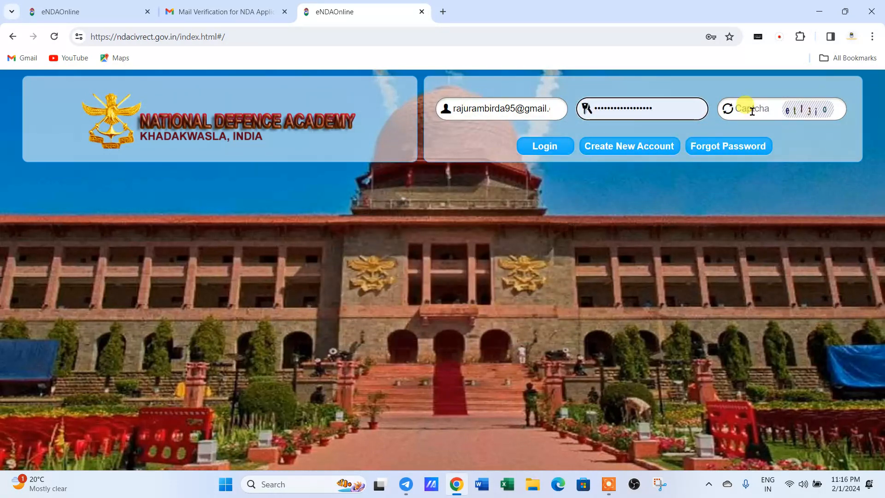
Answer the login captcha and log in.
left_click(744, 109)
type("el")
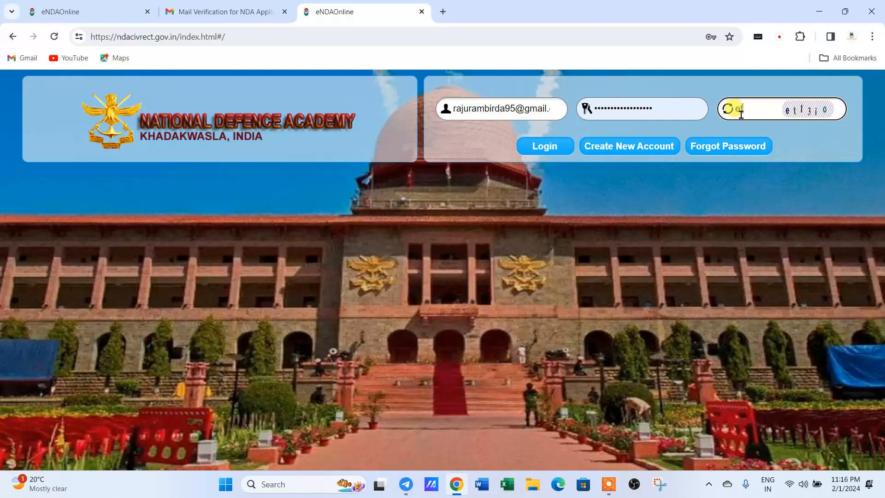
scroll(741, 114, "up", 5)
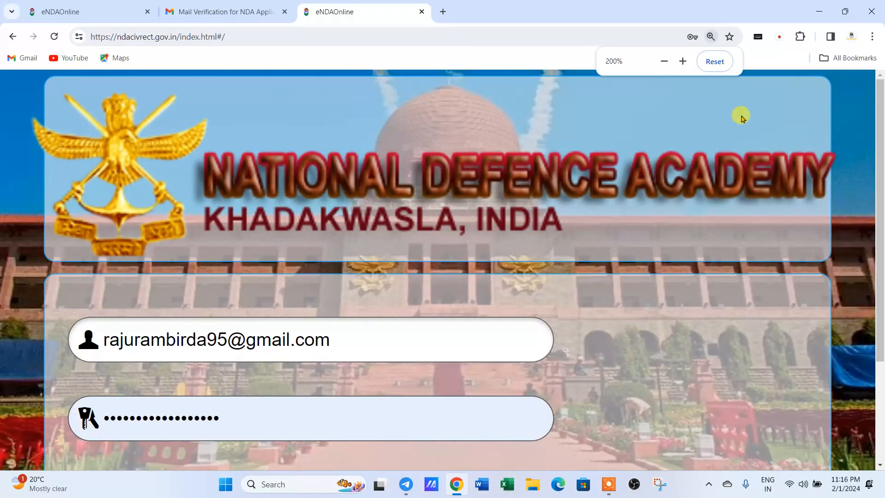
scroll(740, 116, "down", 1)
left_click(734, 124)
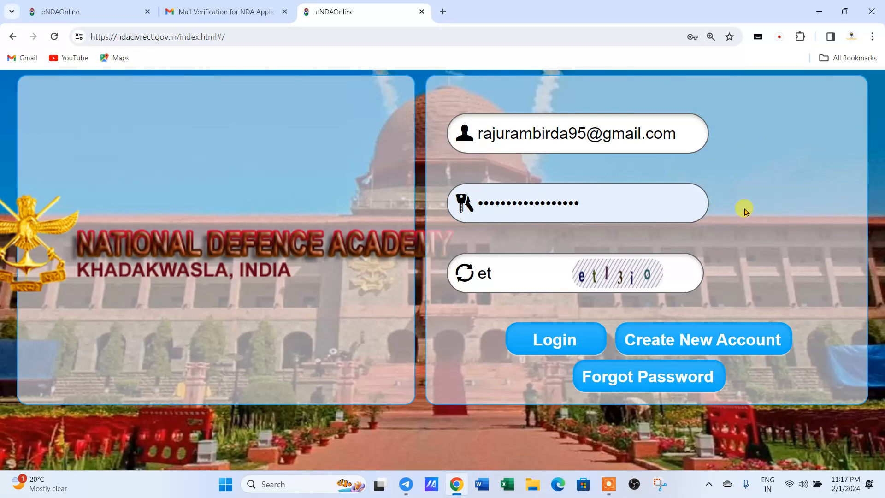
left_click(514, 274)
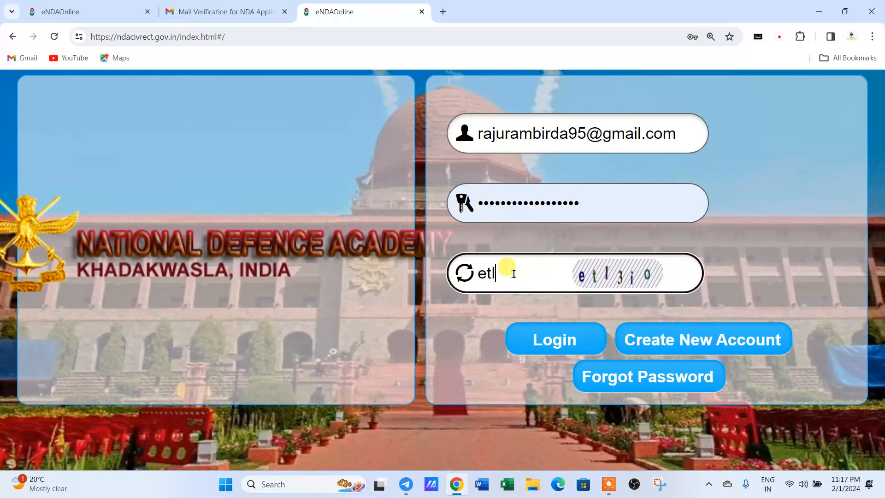
type("l3io")
left_click(542, 334)
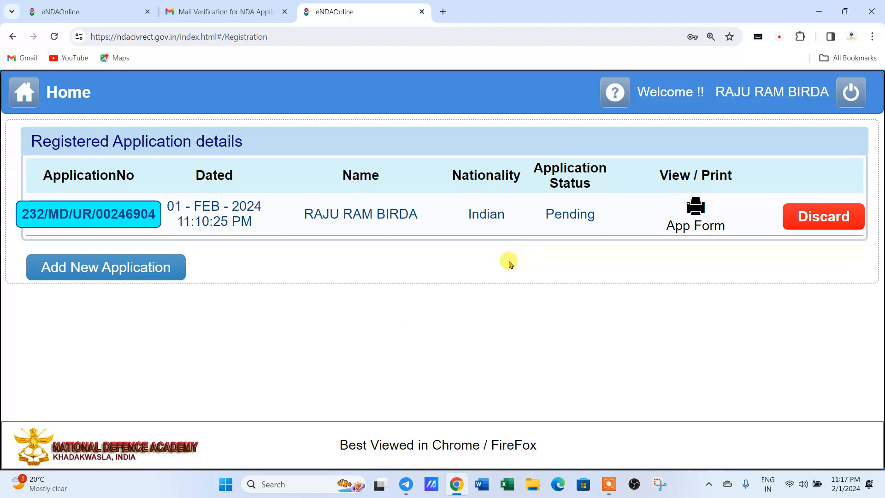
Zoom the page out, then discard the pending application and confirm it.
key("ctrl+minus")
key("ctrl+minus")
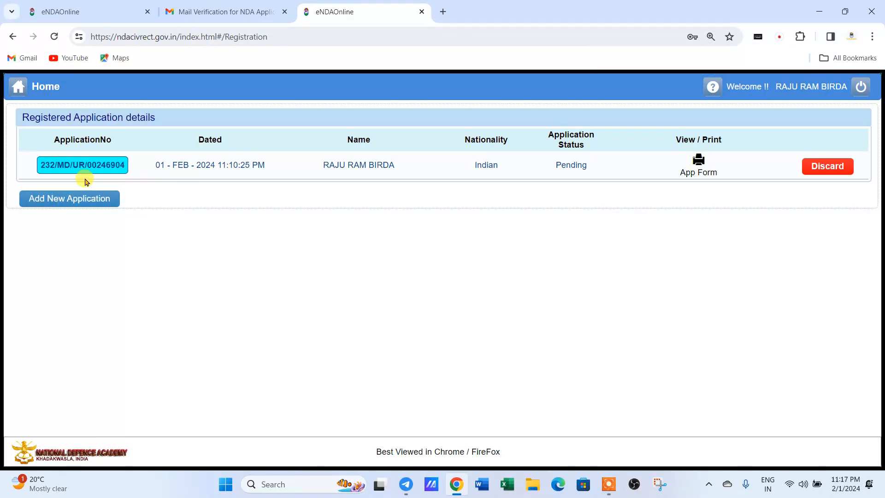
left_click(825, 173)
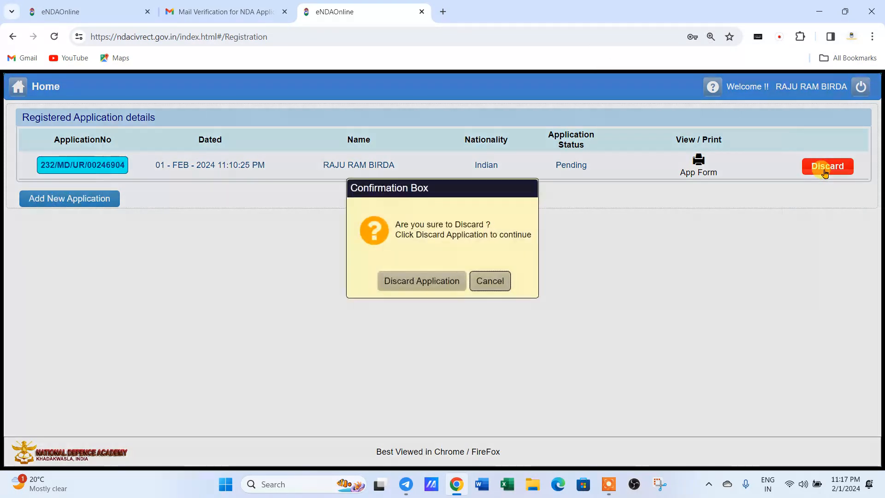
left_click(412, 282)
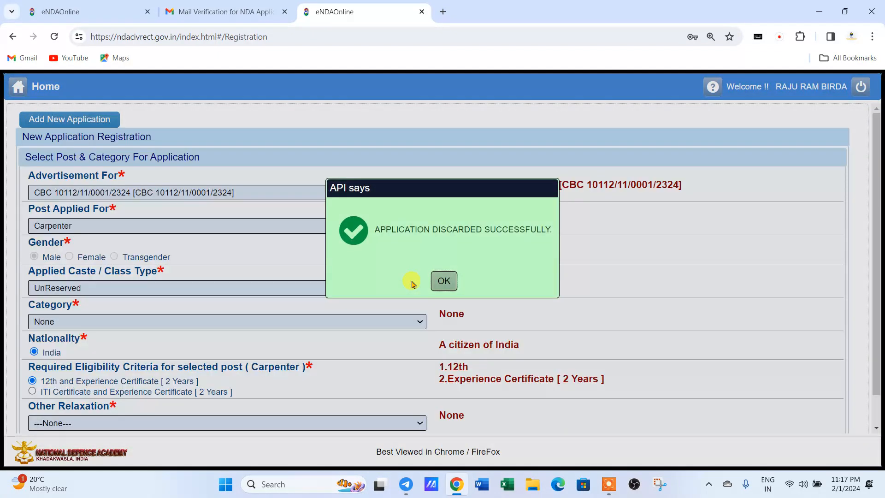
left_click(444, 282)
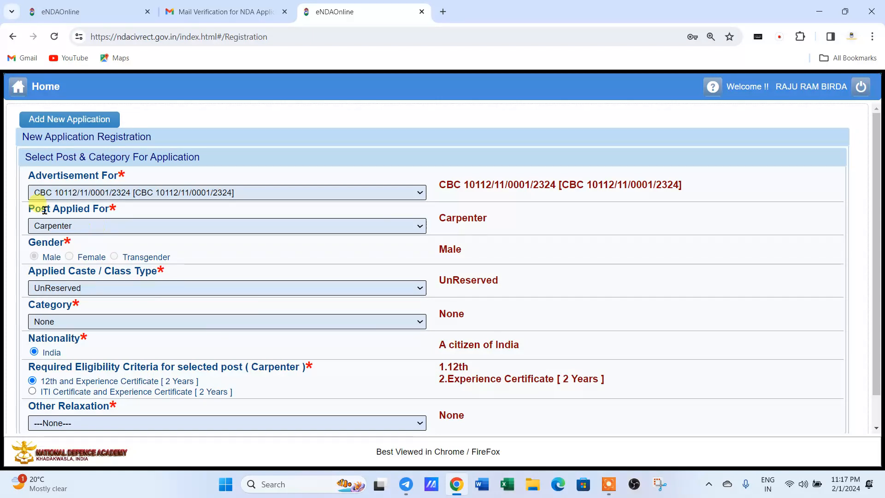
Choose advertisement CBC 10112/11/0001/2324, post Civilian Motor Driver (Ordinary Grade), and UnReserved caste.
left_click(38, 193)
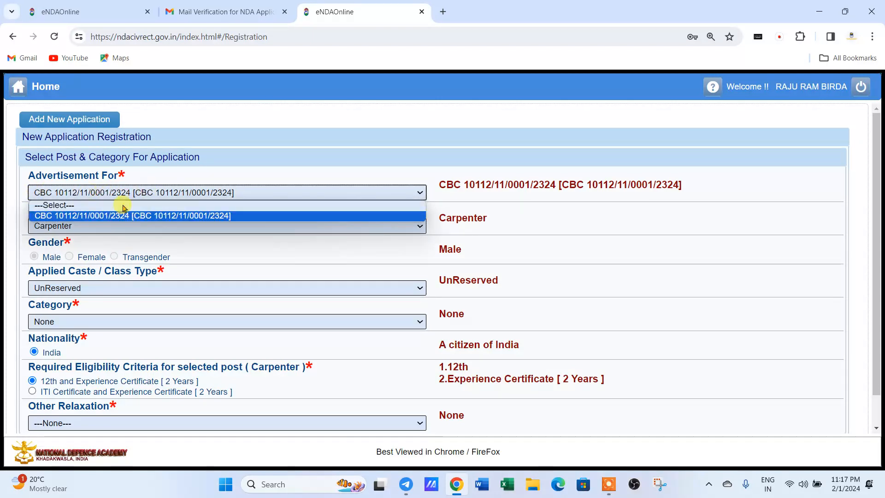
left_click(103, 227)
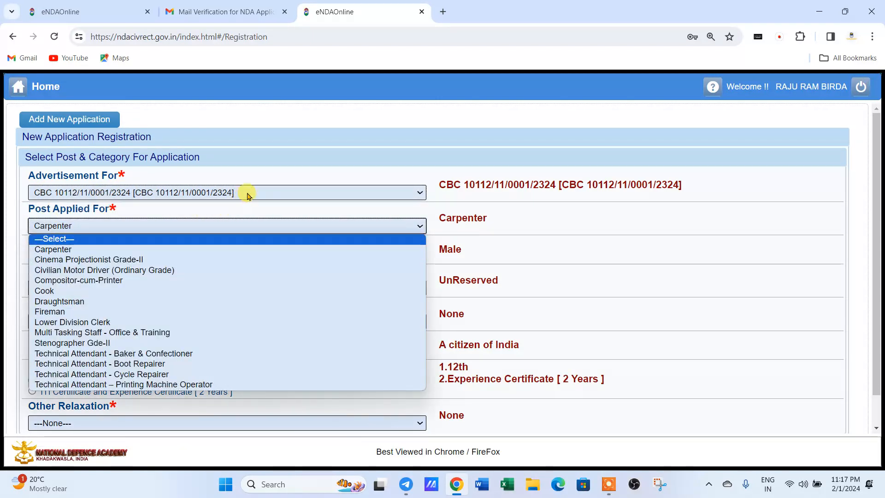
left_click(231, 193)
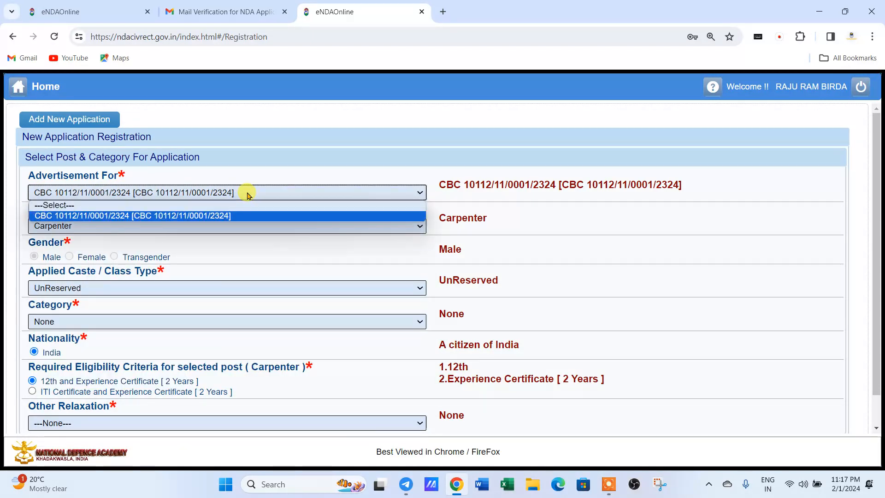
left_click(233, 216)
left_click(86, 227)
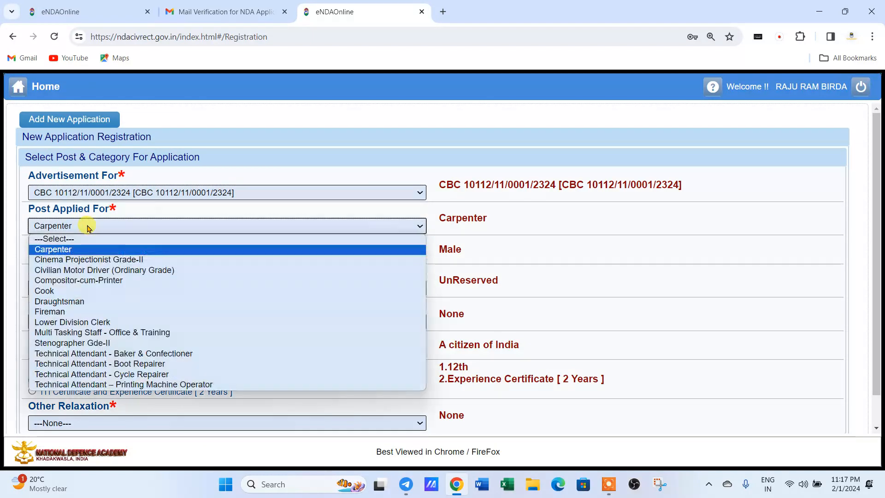
left_click(72, 270)
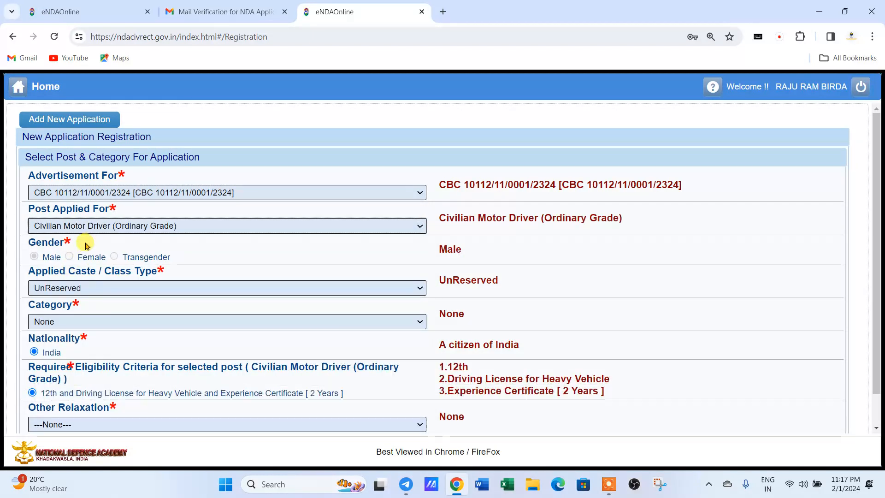
left_click(68, 291)
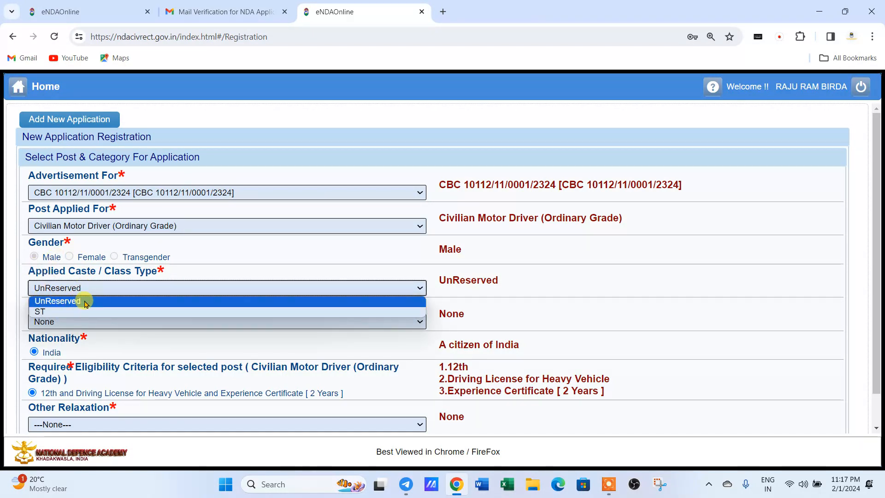
left_click(121, 338)
Keep category and Other Relaxation at None, then agree to request a new application.
scroll(69, 293, "down", 1)
left_click(65, 286)
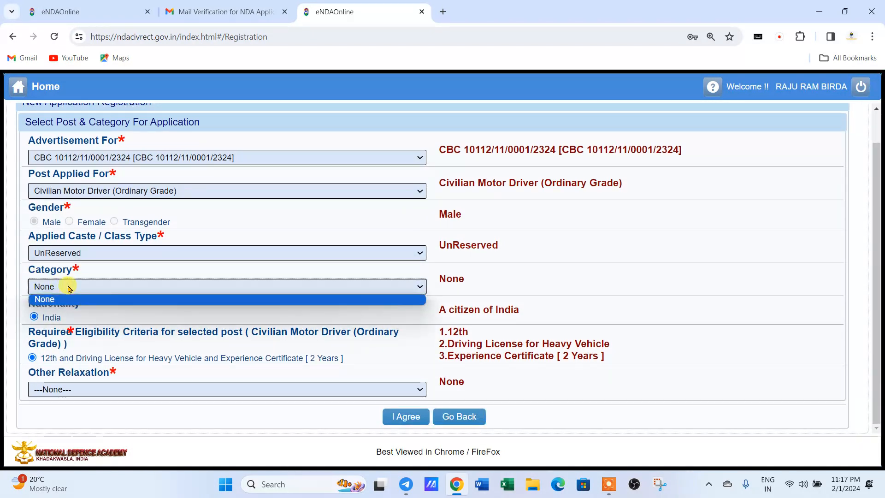
left_click(77, 288)
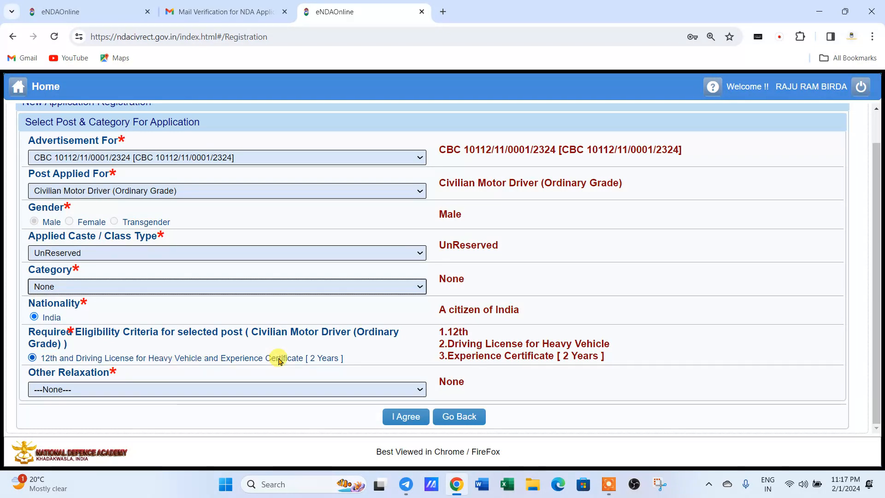
left_click(88, 390)
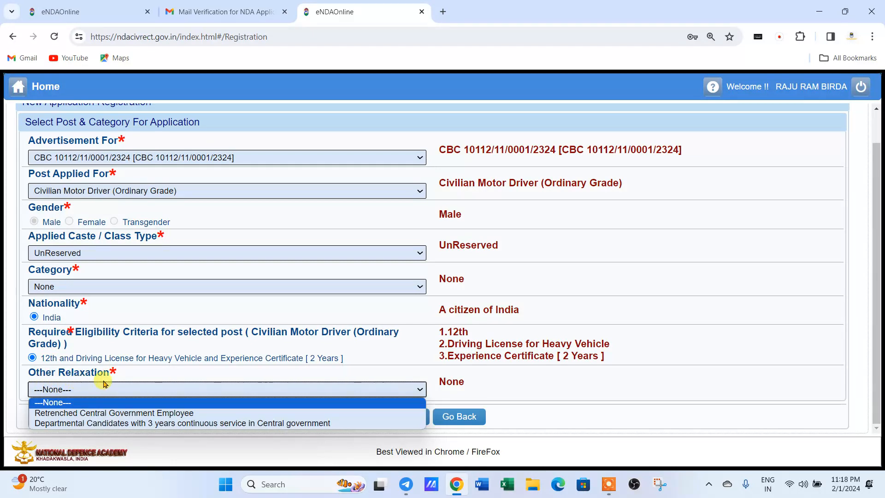
left_click(134, 375)
left_click(74, 393)
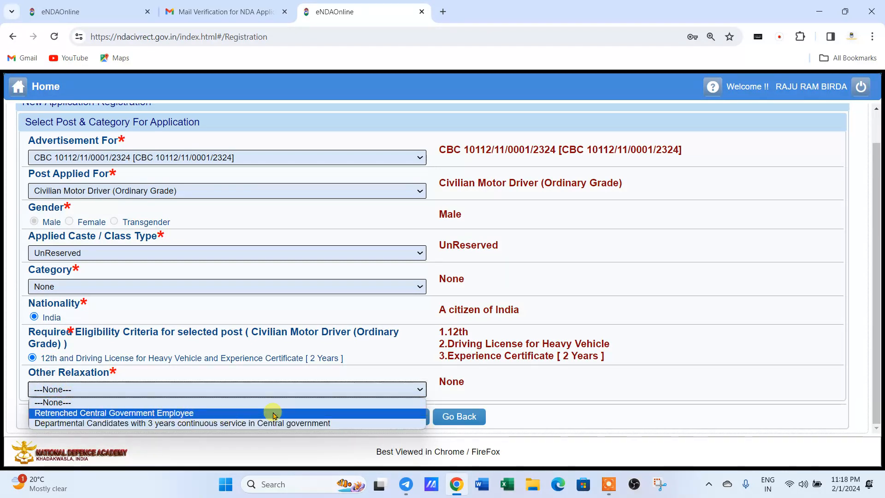
left_click(259, 367)
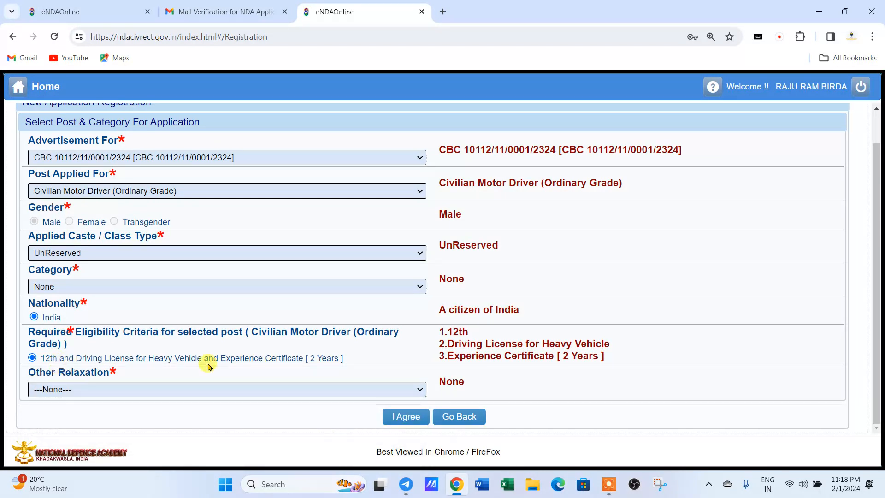
scroll(185, 357, "up", 1)
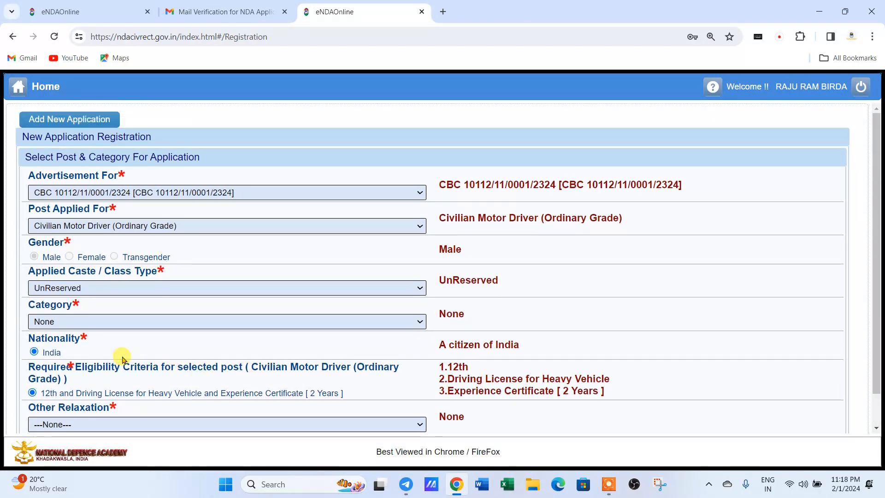
scroll(122, 356, "down", 1)
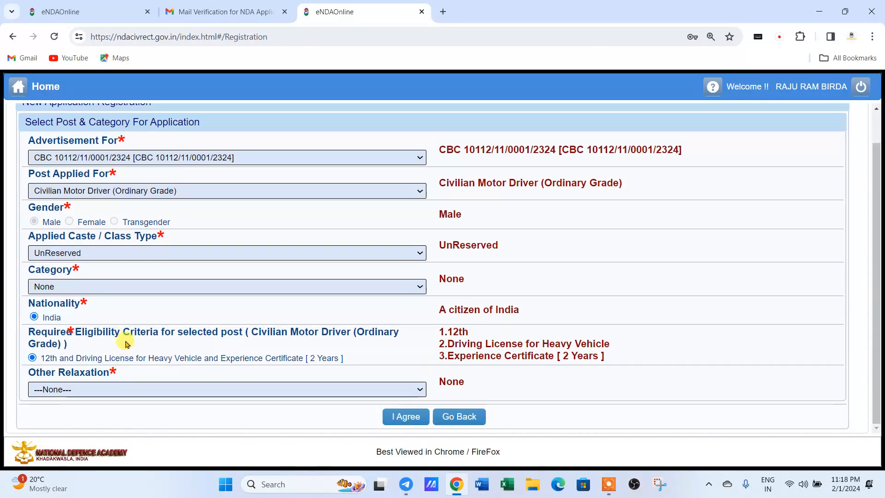
left_click(405, 417)
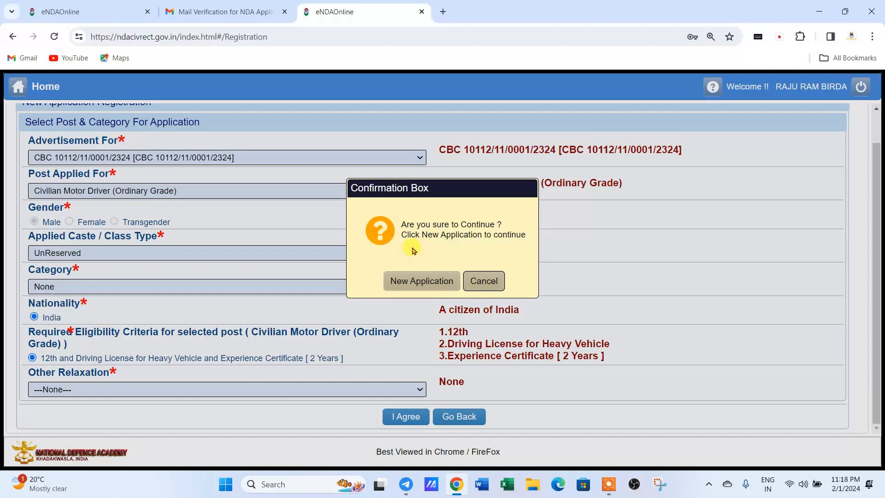
Confirm New Application and acknowledge the 'Application Generated successfully' message.
left_click(405, 274)
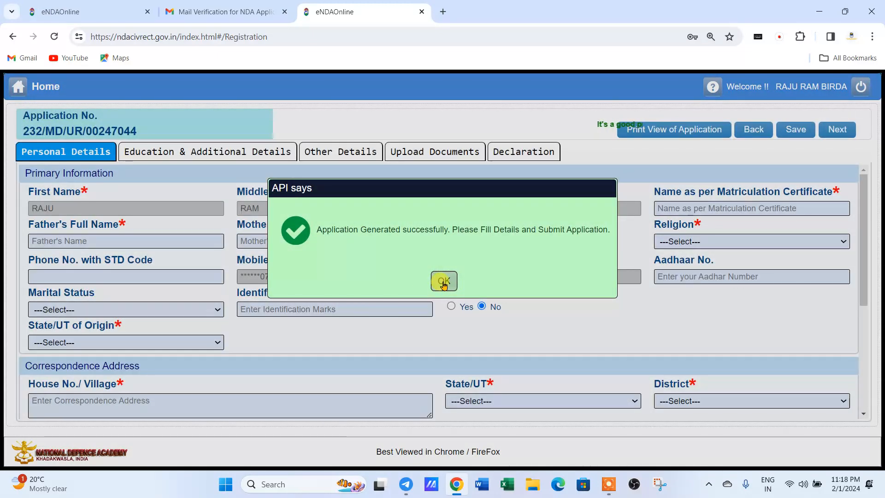
left_click(443, 282)
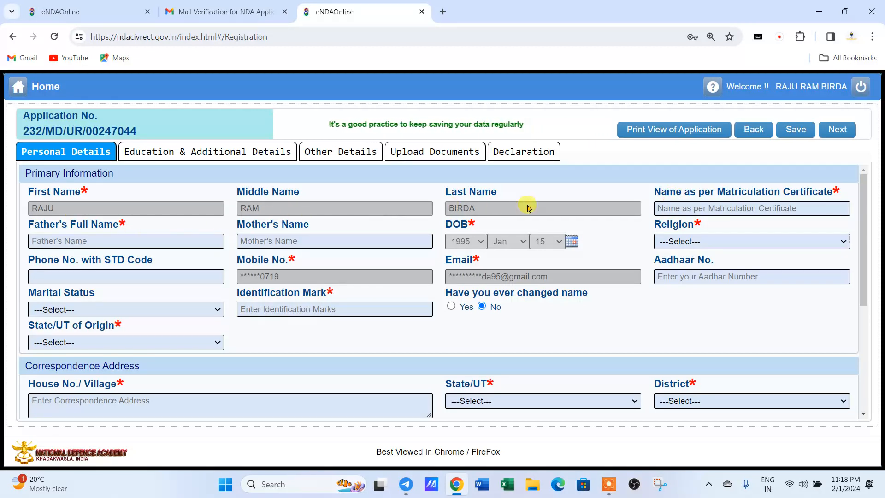
Enter the applicant's name as per matriculation, and the father's and mother's full names.
left_click(667, 208)
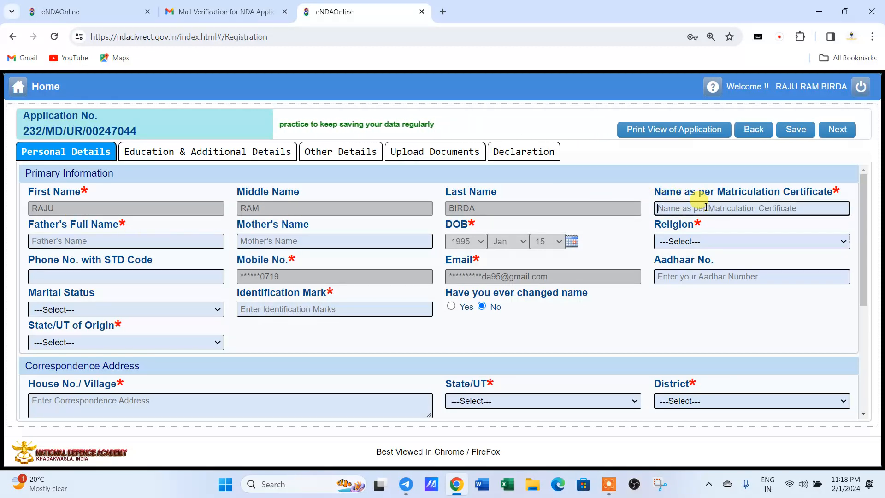
type("raj")
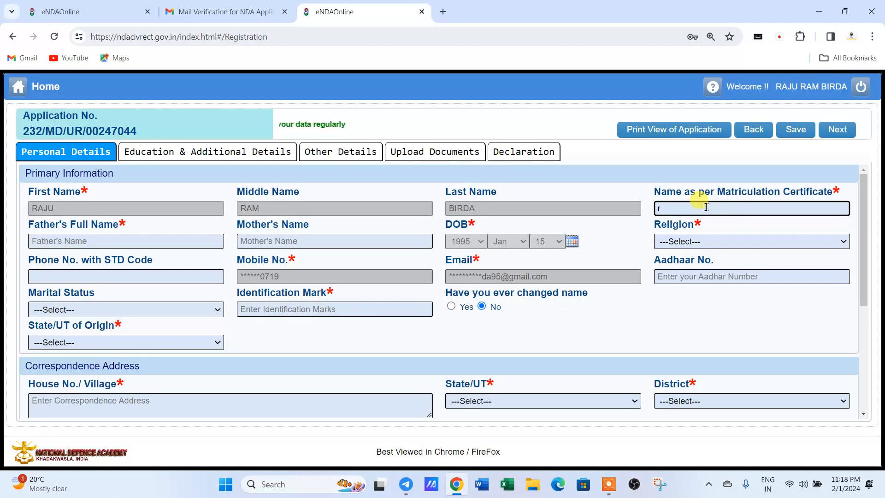
key("BackSpace")
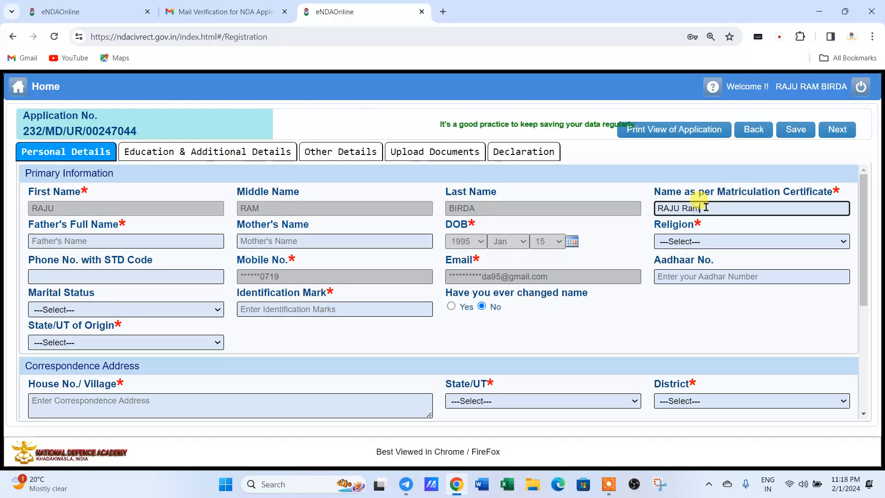
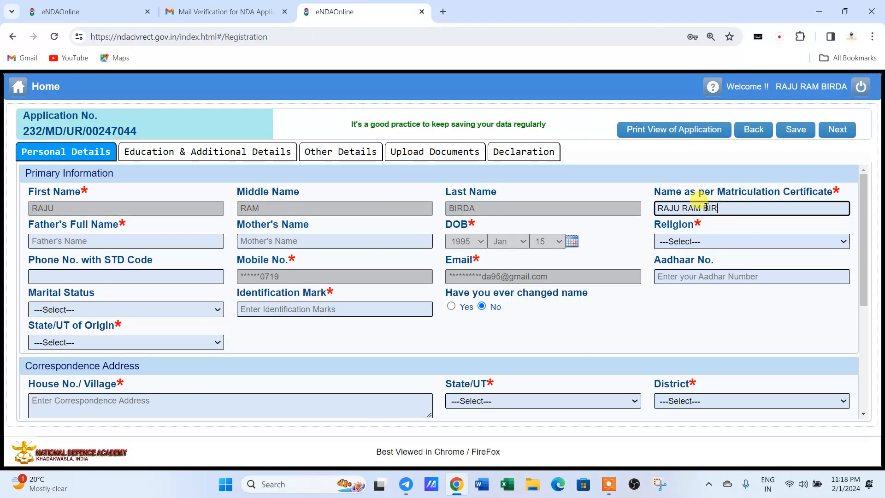
key("Tab")
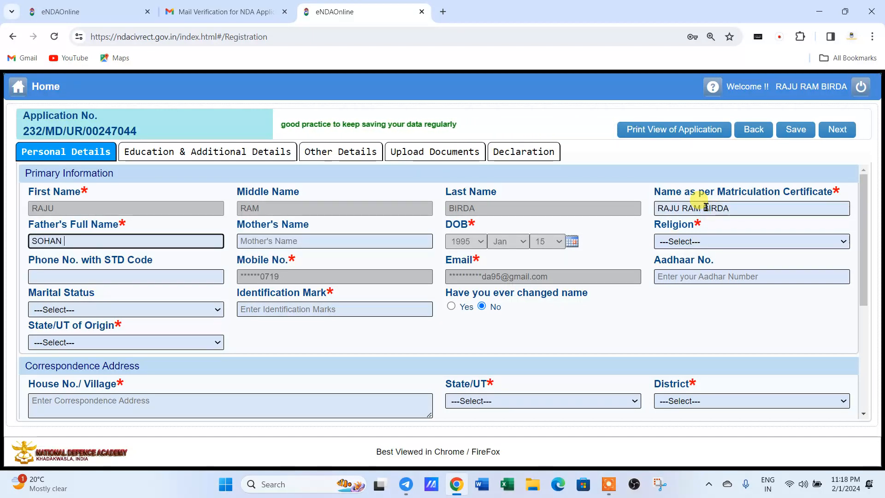
key("Tab")
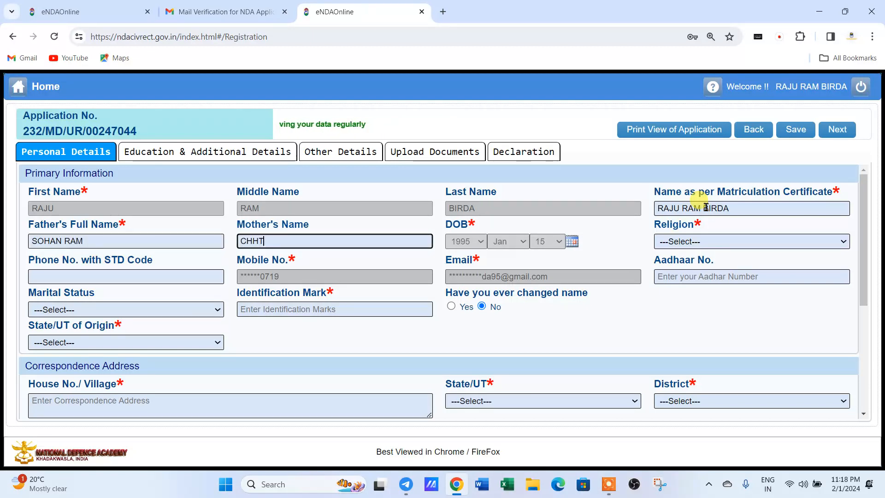
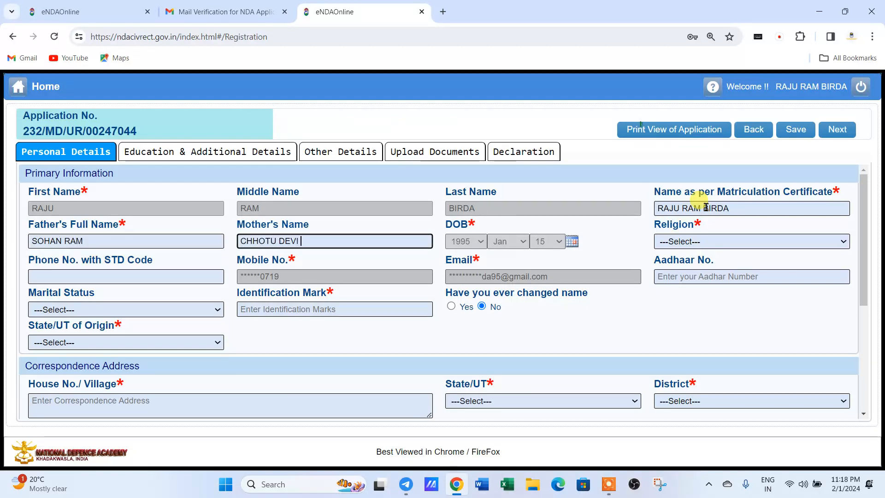
Leave phone blank, set marital status Single, mark 'BLACK MOLE ON FACE', religion HINDU.
left_click(82, 277)
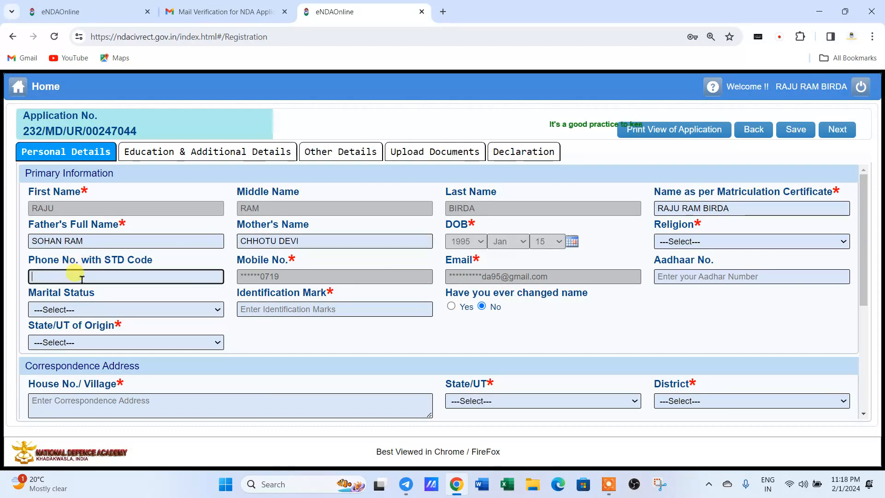
left_click(442, 331)
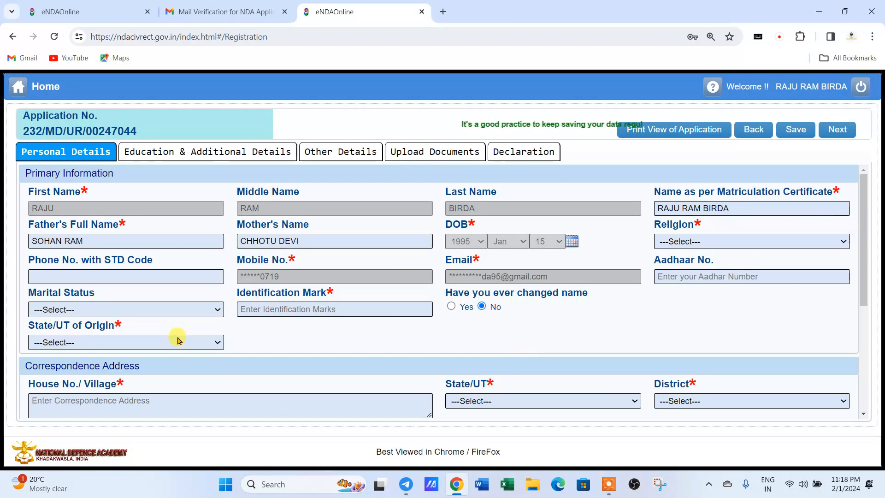
left_click(91, 309)
left_click(46, 329)
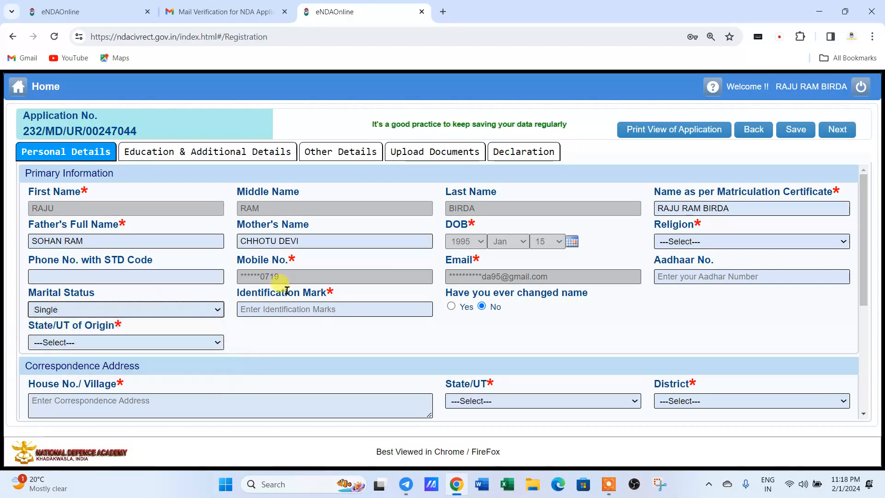
left_click(272, 312)
type("B")
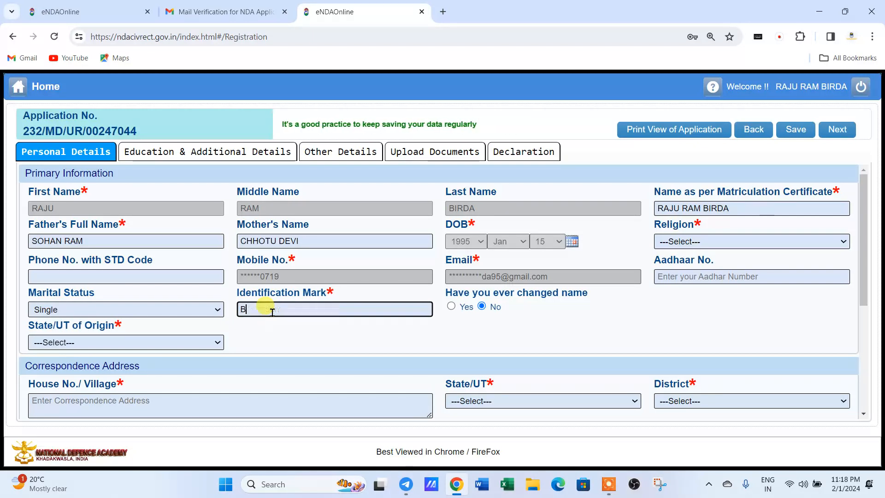
type("LACK M")
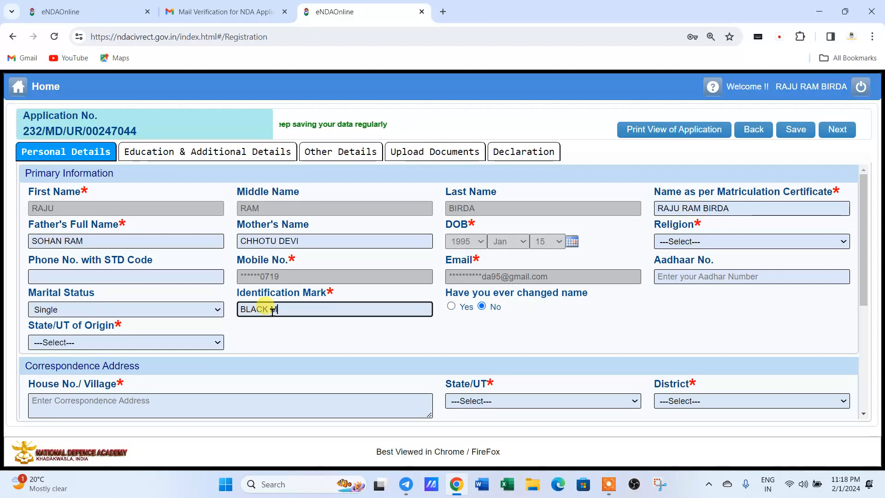
type("OLE ON FACE")
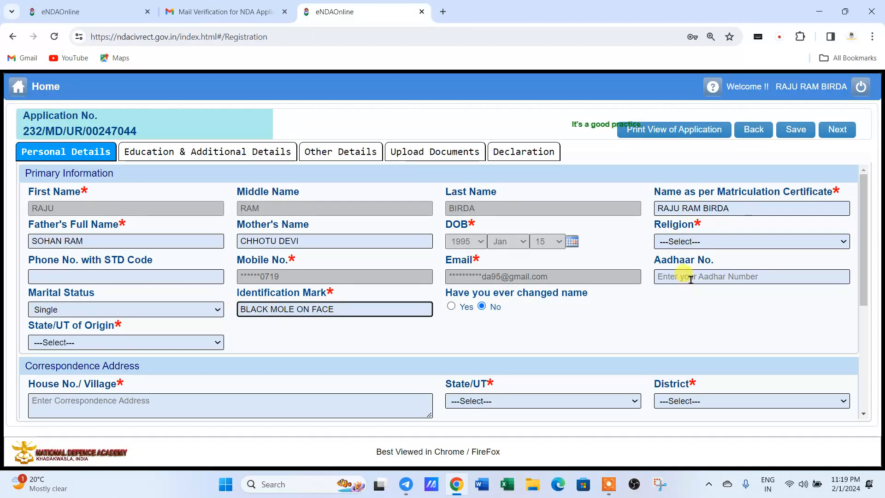
left_click(685, 241)
left_click(674, 264)
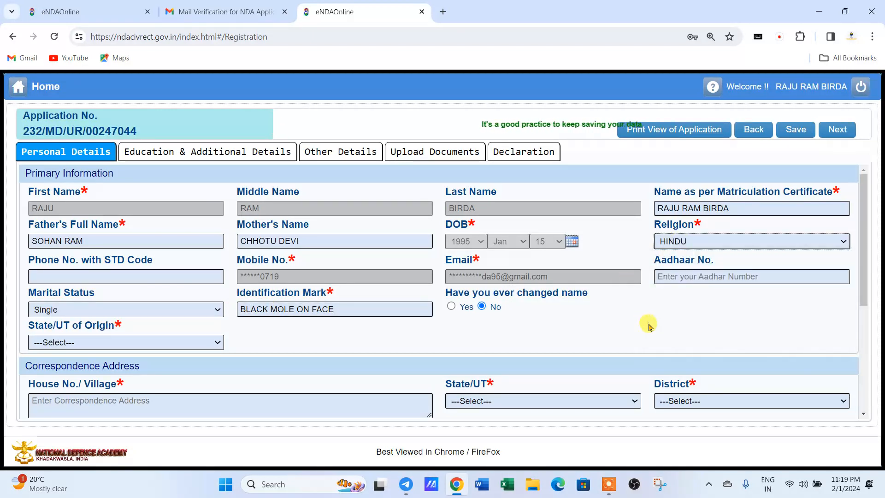
Set State/UT of Origin to RAJASTHAN and enter the applicant's Aadhaar number.
left_click(51, 342)
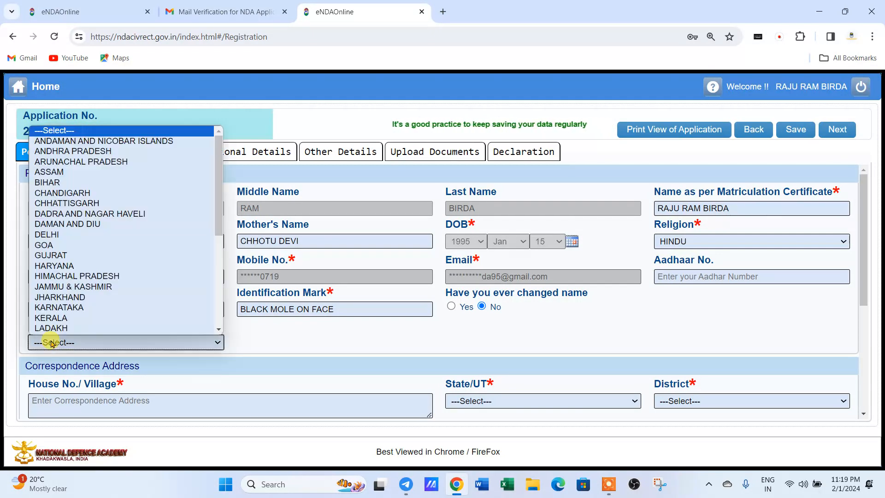
scroll(56, 281, "down", 4)
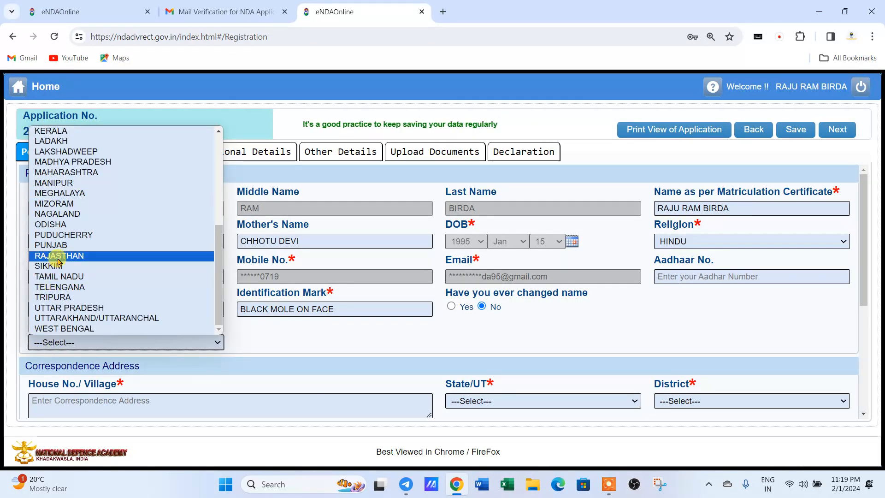
left_click(56, 253)
scroll(79, 336, "down", 1)
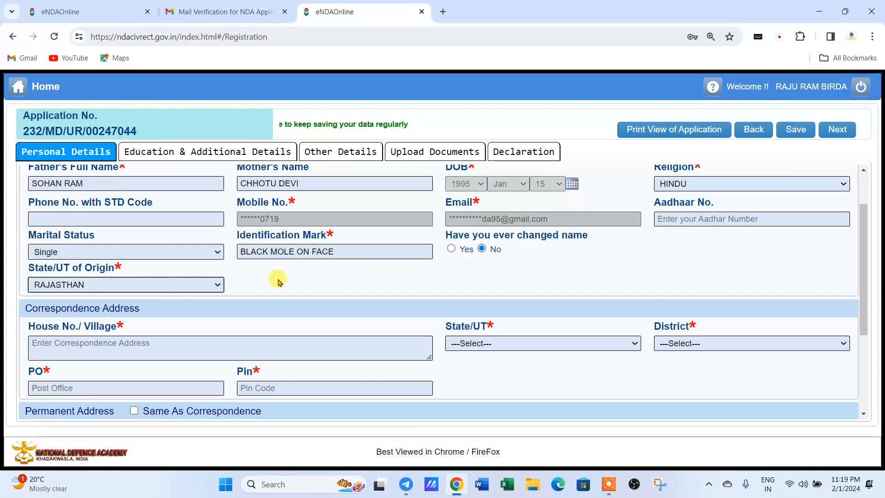
left_click(682, 218)
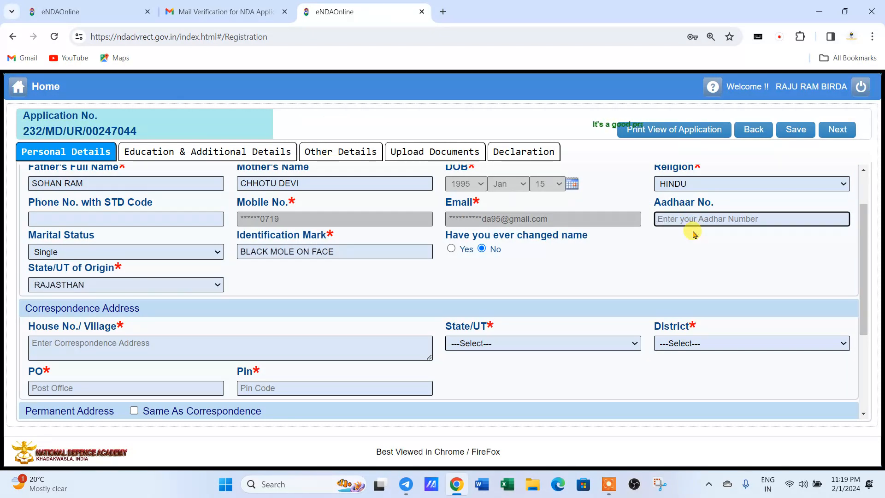
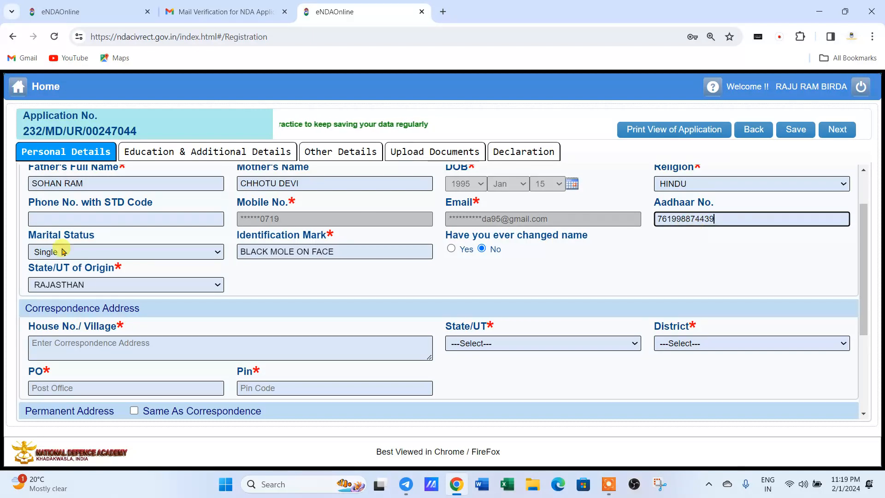
Enter the correspondence house address and set its state to RAJASTHAN.
scroll(98, 295, "down", 1)
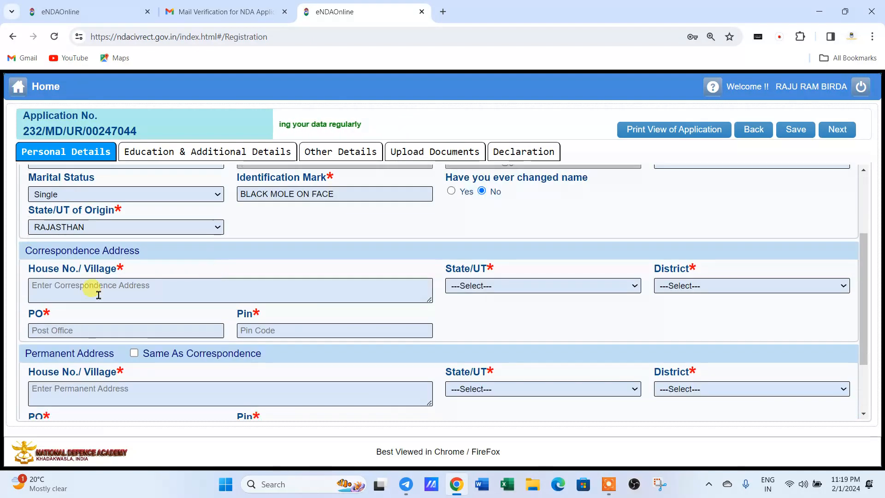
left_click(60, 287)
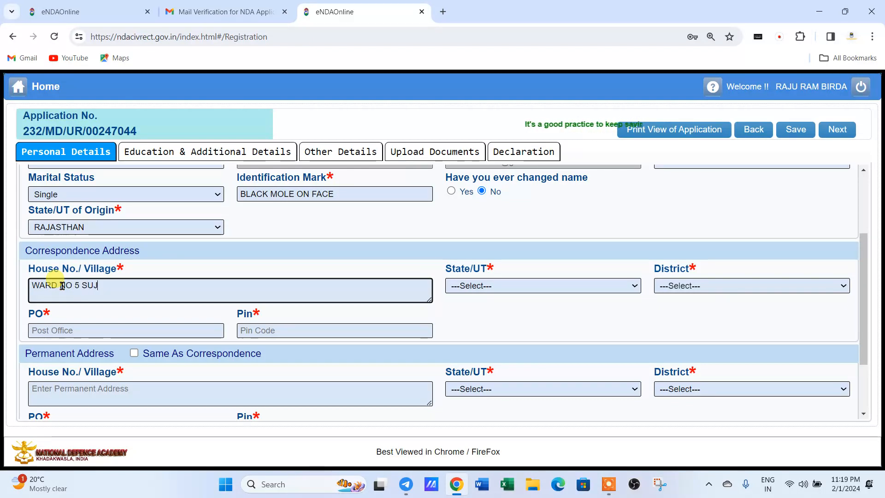
key("Tab")
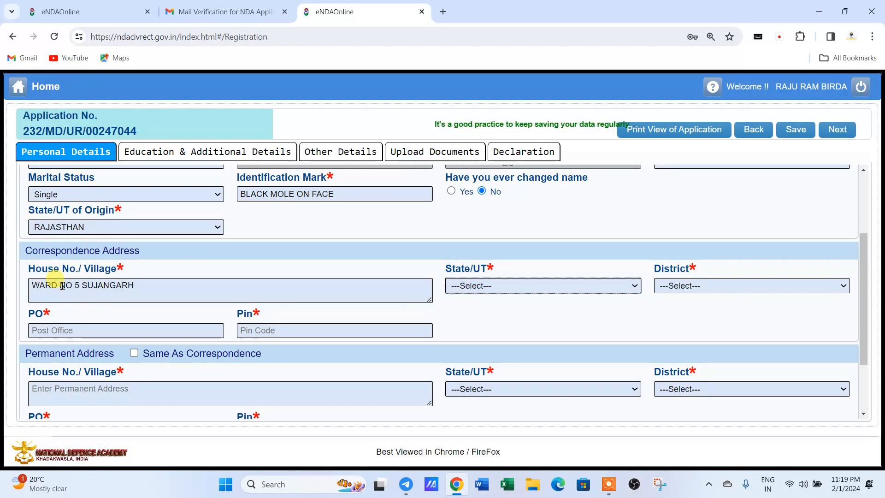
left_click(481, 286)
key("r")
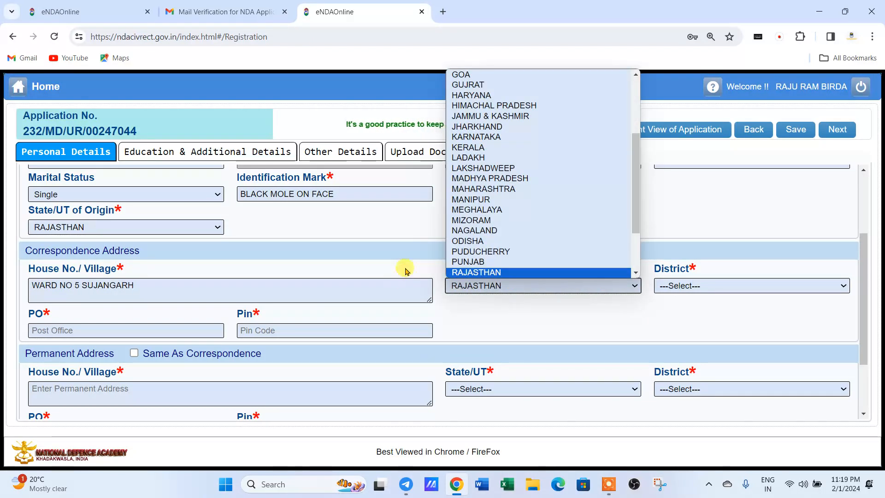
left_click(405, 270)
Choose district CHURU and enter the correspondence Pin code.
left_click(685, 286)
key("c")
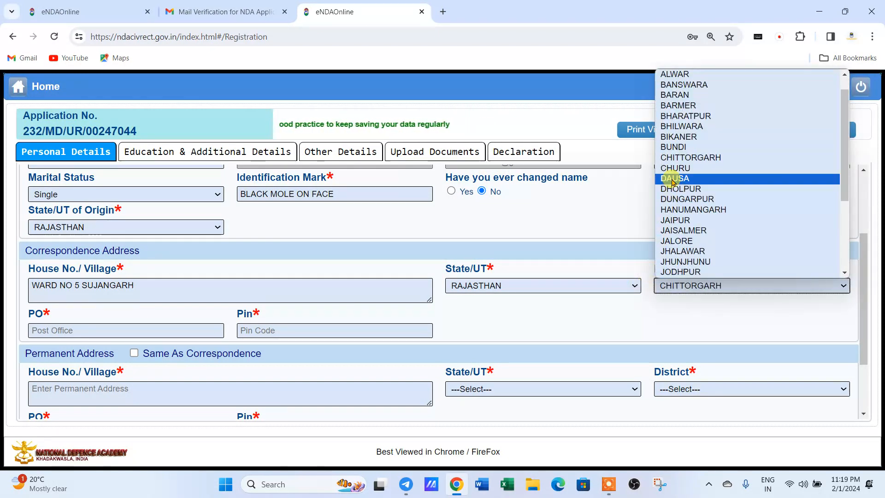
left_click(675, 172)
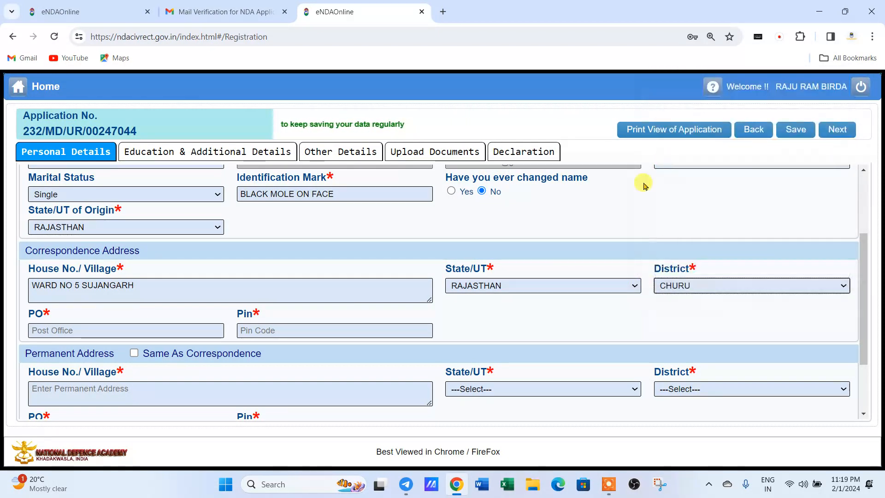
left_click(93, 332)
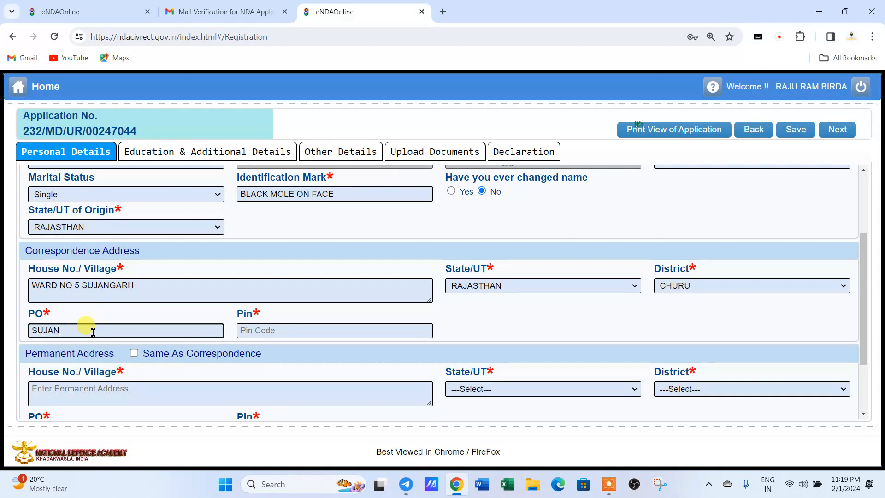
key("Tab")
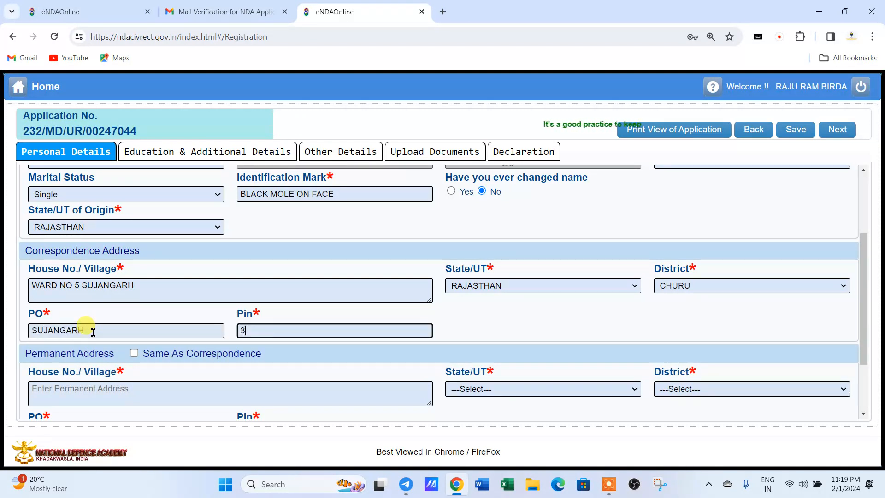
type("331507")
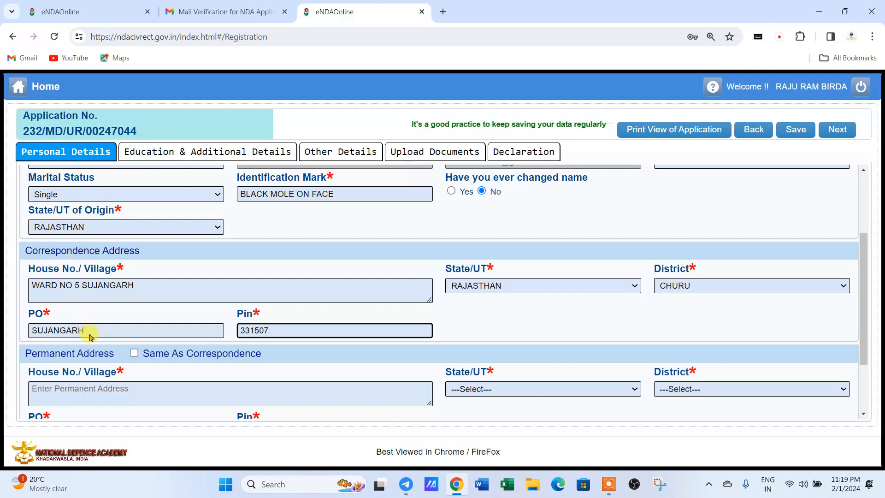
Copy the correspondence address to the permanent address and continue to Education & Additional Details.
scroll(91, 336, "down", 2)
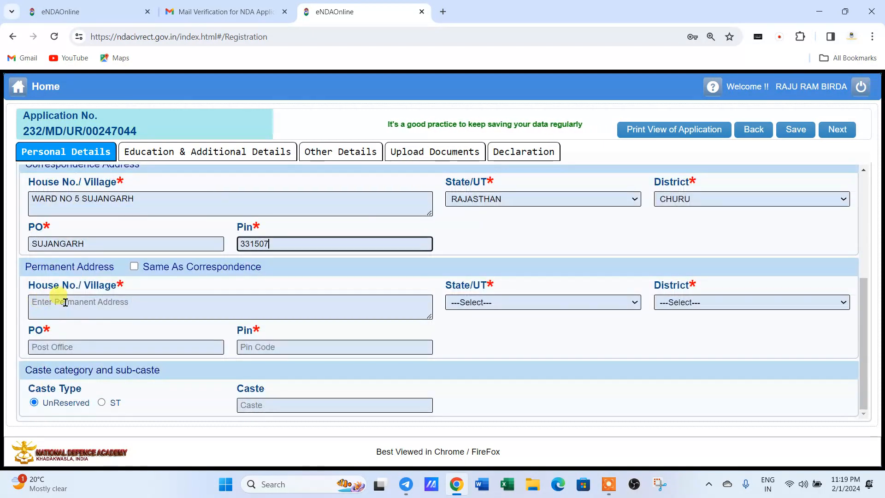
left_click(133, 266)
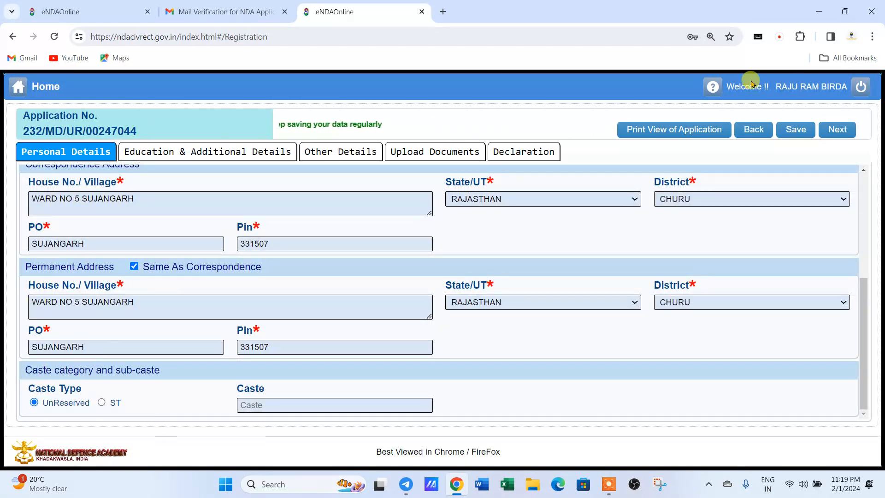
left_click(844, 130)
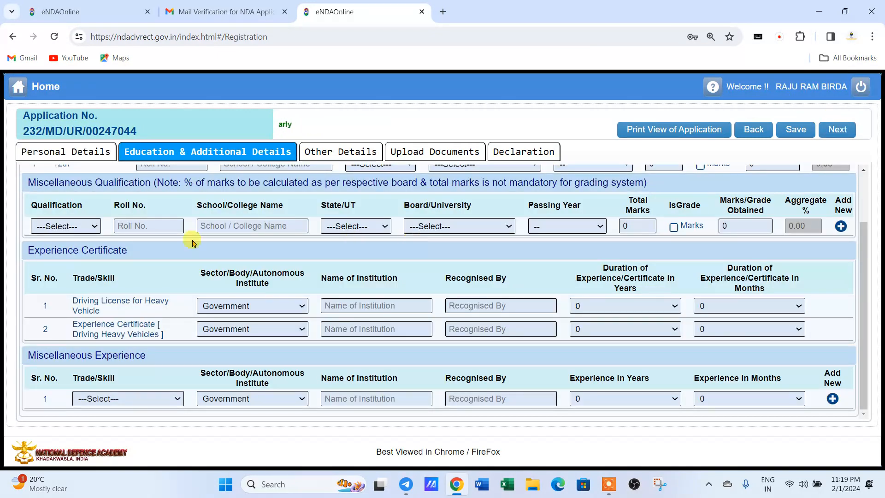
scroll(74, 242, "up", 2)
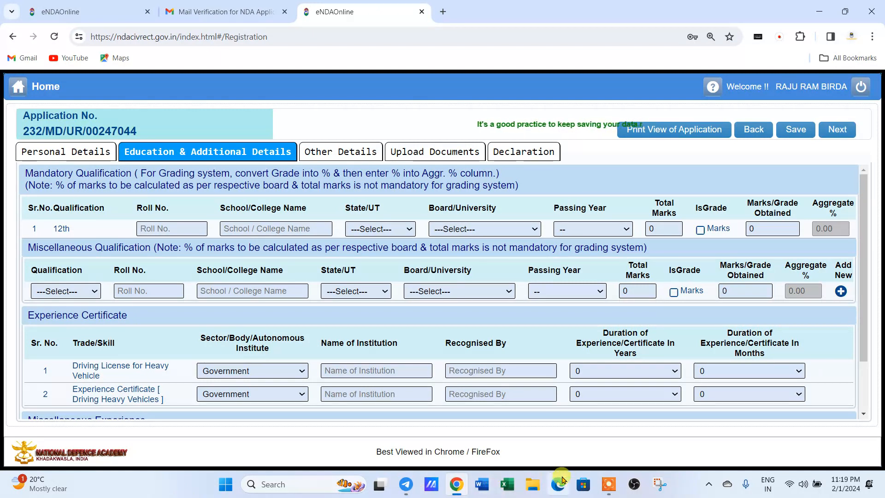
left_click(614, 488)
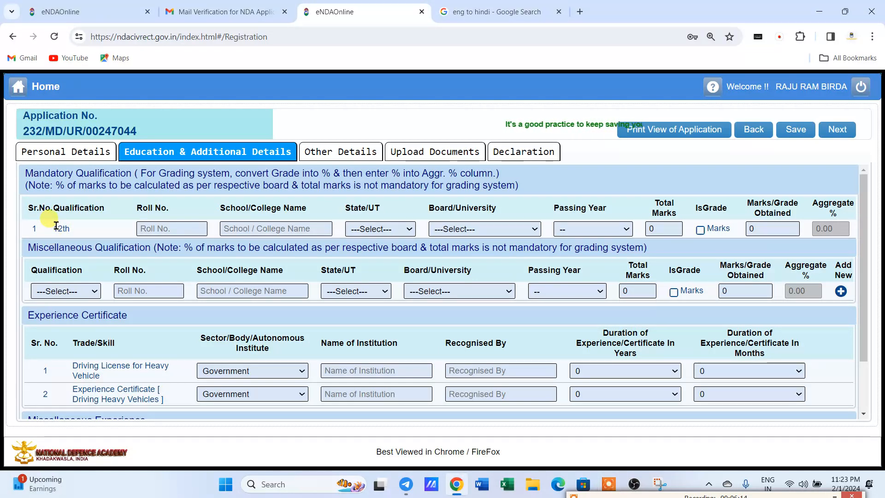
left_click(178, 228)
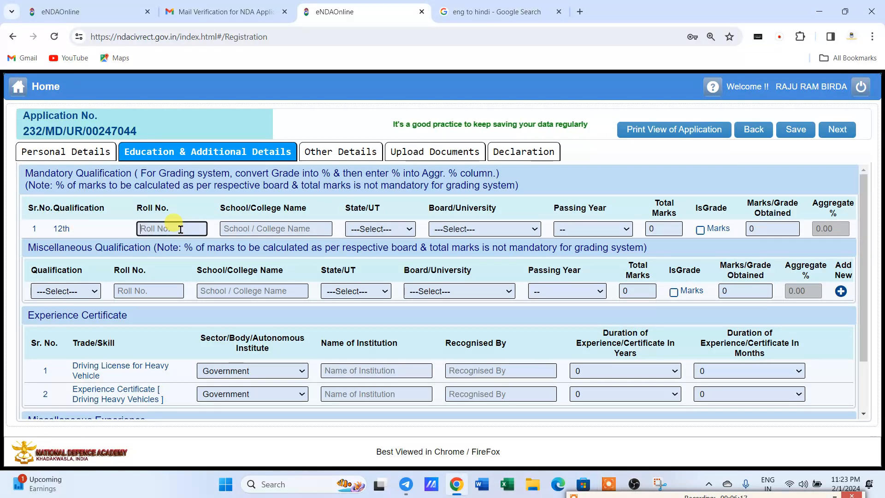
left_click(356, 229)
left_click(463, 228)
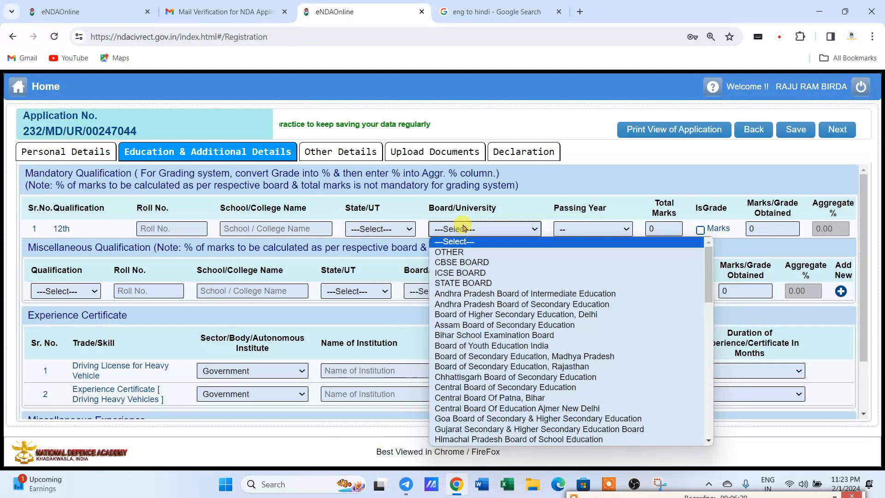
left_click(576, 227)
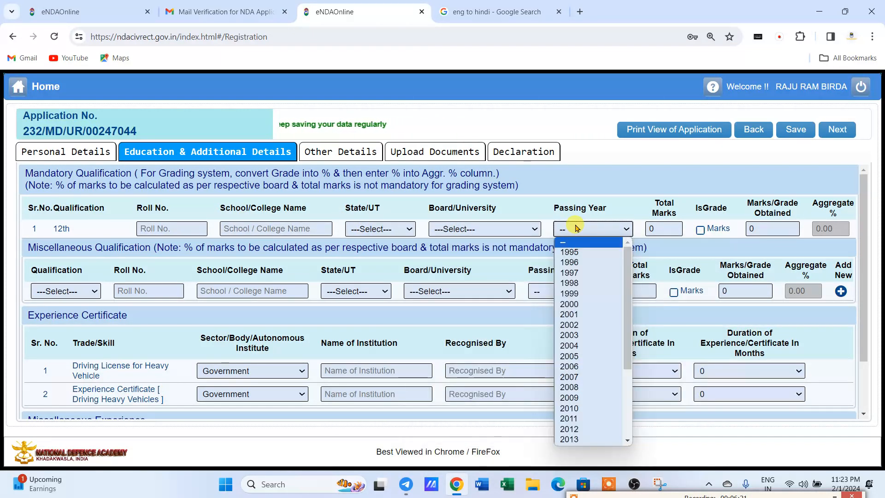
left_click(667, 229)
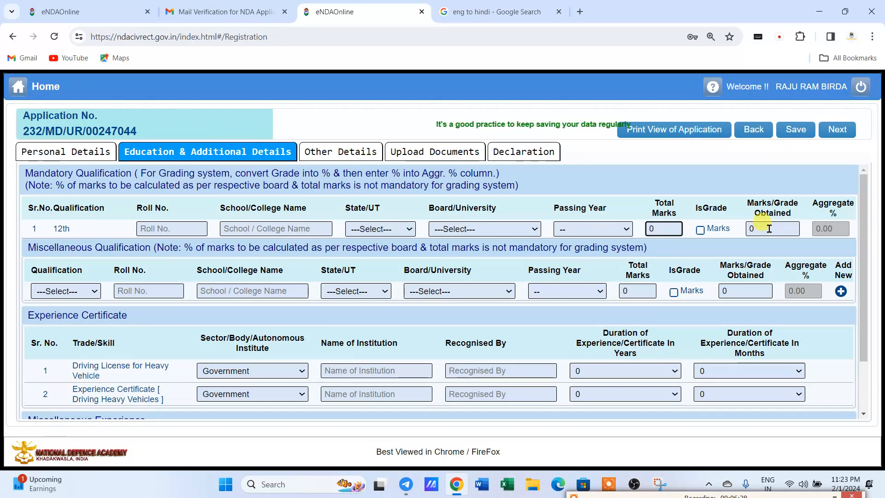
left_click(700, 230)
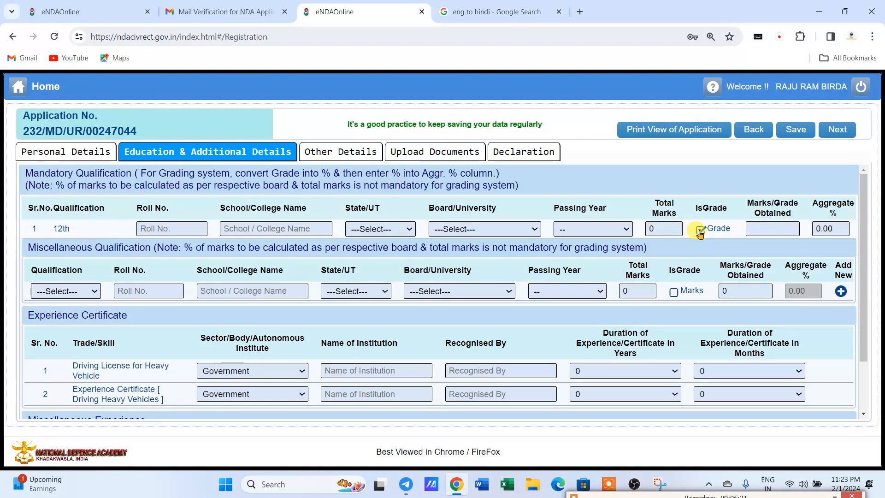
left_click(779, 229)
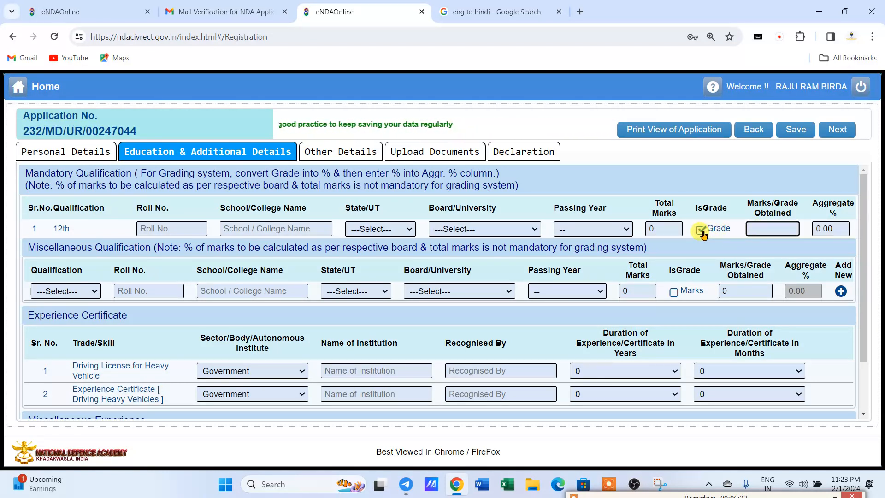
left_click(700, 230)
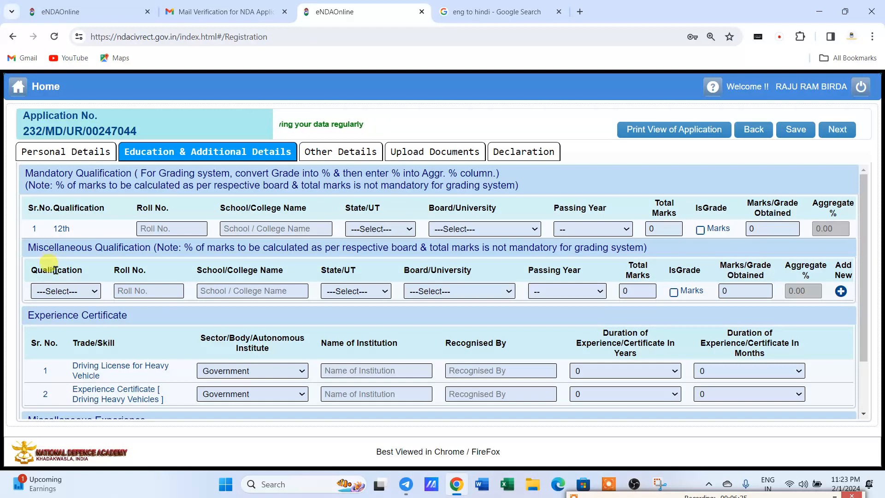
left_click(54, 291)
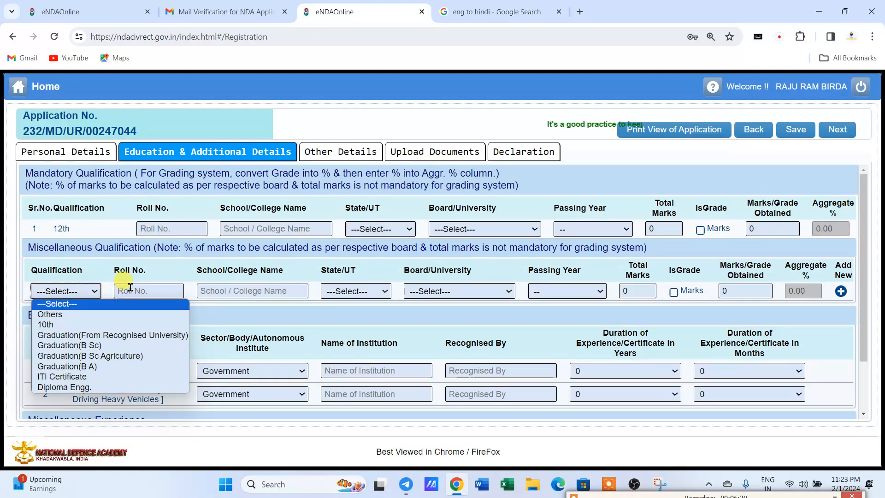
left_click(54, 291)
left_click(54, 292)
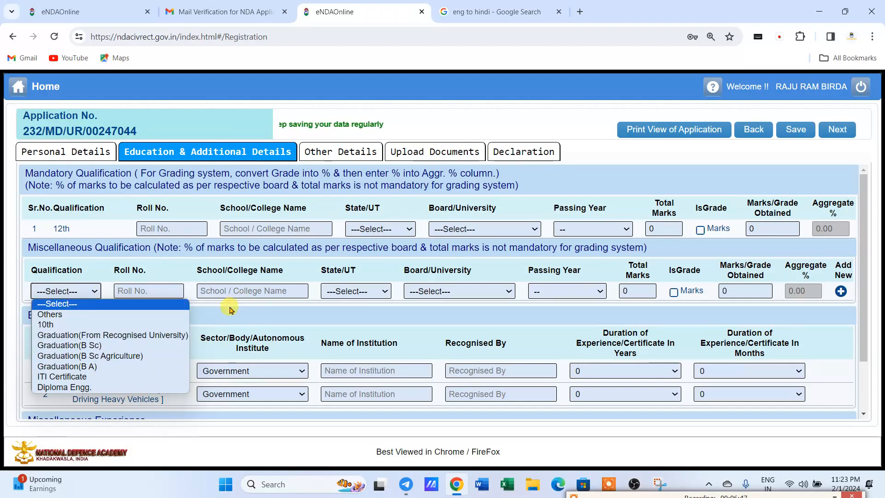
left_click(197, 310)
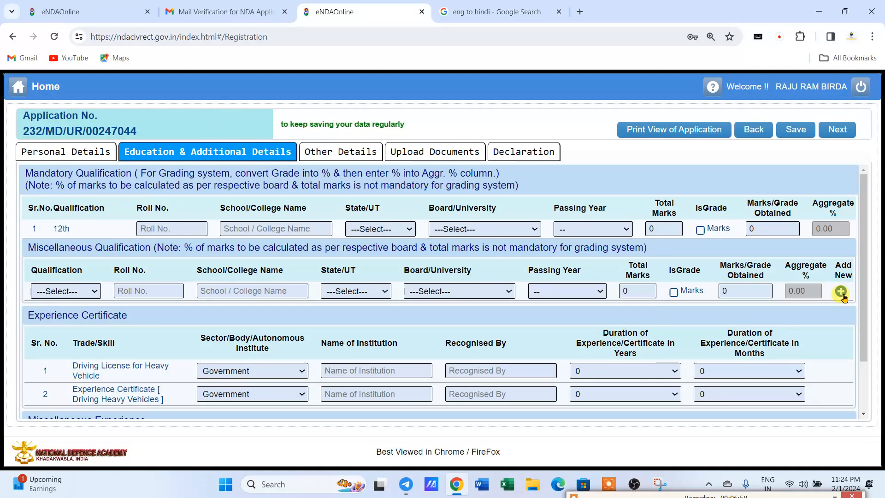
In the heavy-vehicle licence row, keep sector Government, enter RTO SUJANGARH and GOVT OF RAJASTHAN.
scroll(199, 269, "down", 1)
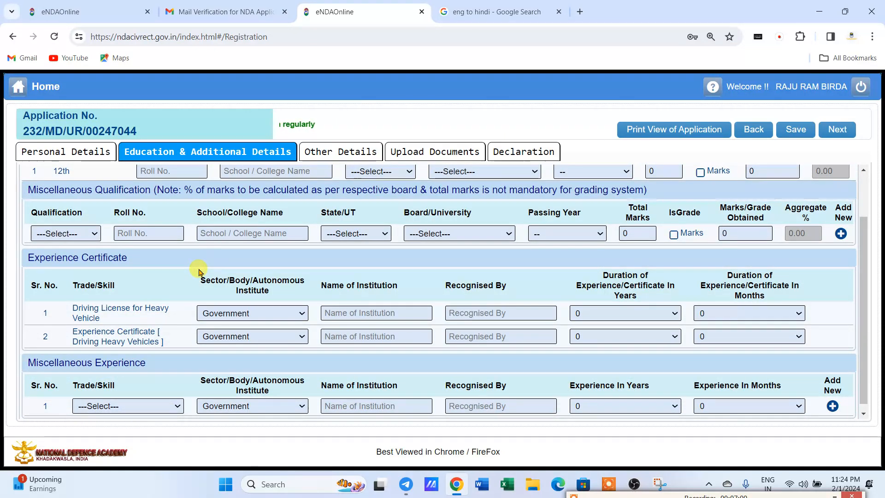
scroll(157, 266, "down", 1)
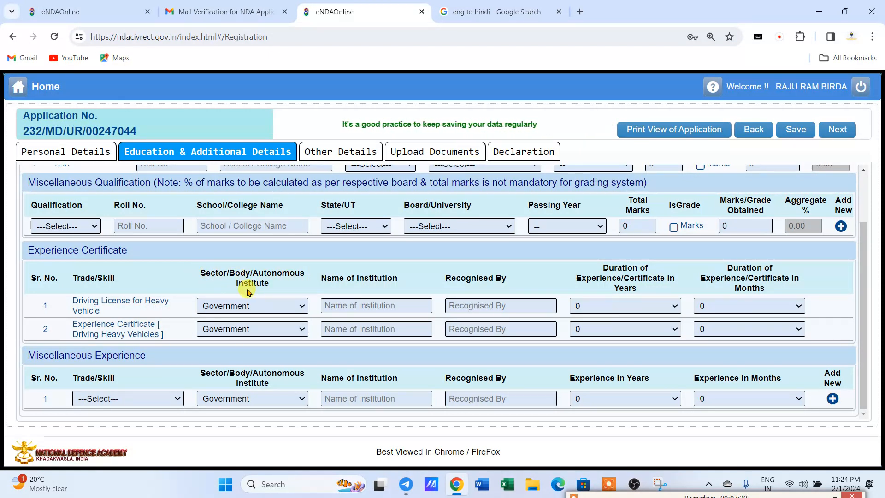
left_click(204, 307)
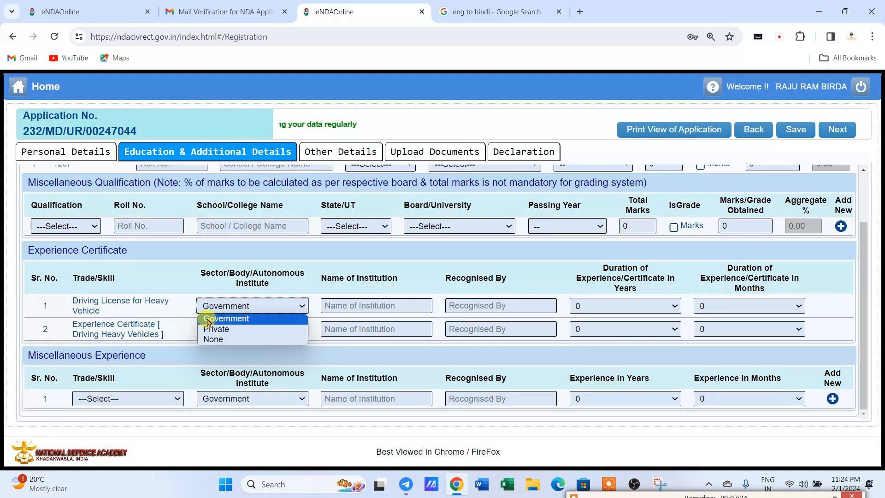
left_click(208, 319)
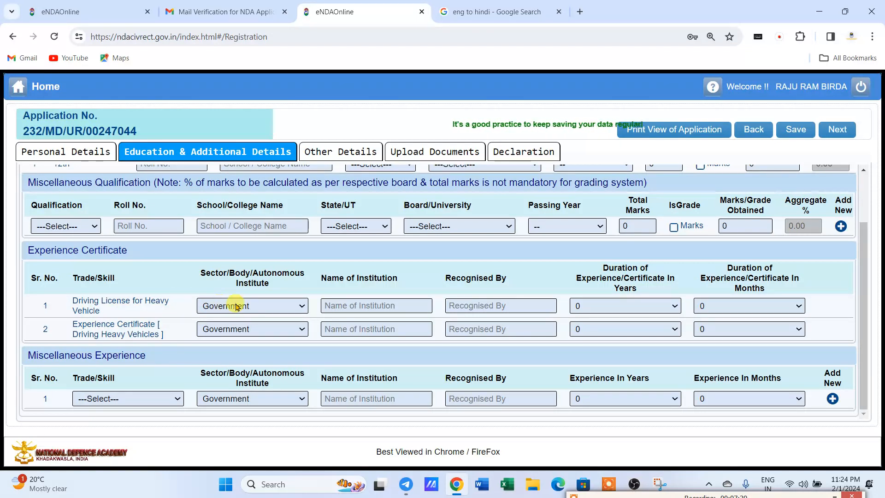
left_click(342, 306)
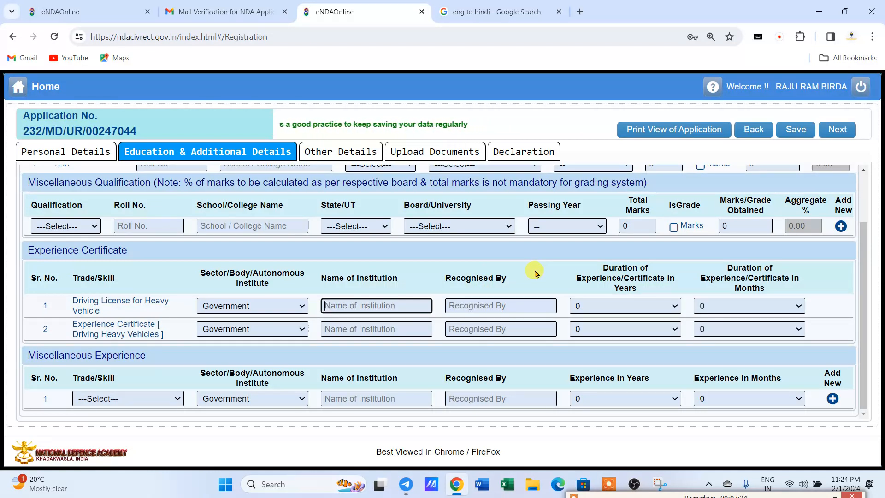
type("RTO SUJ")
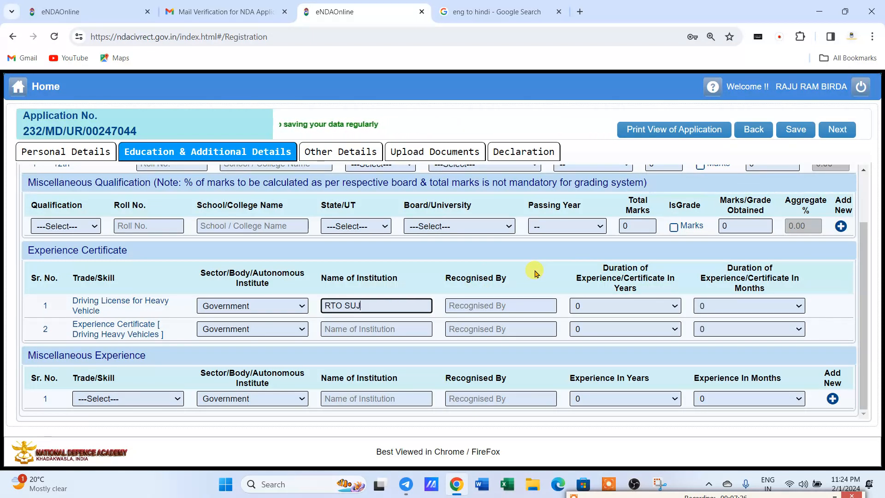
type("ANGARH")
key("Tab")
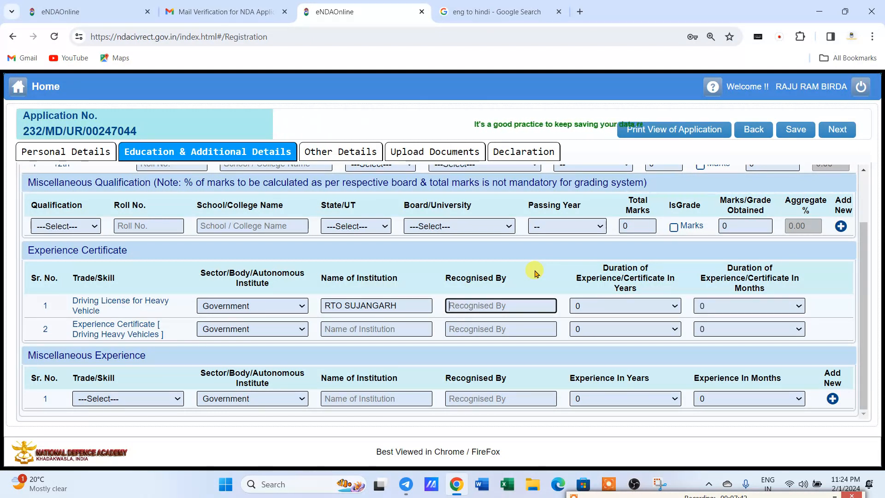
type("GOVT OF RAJA")
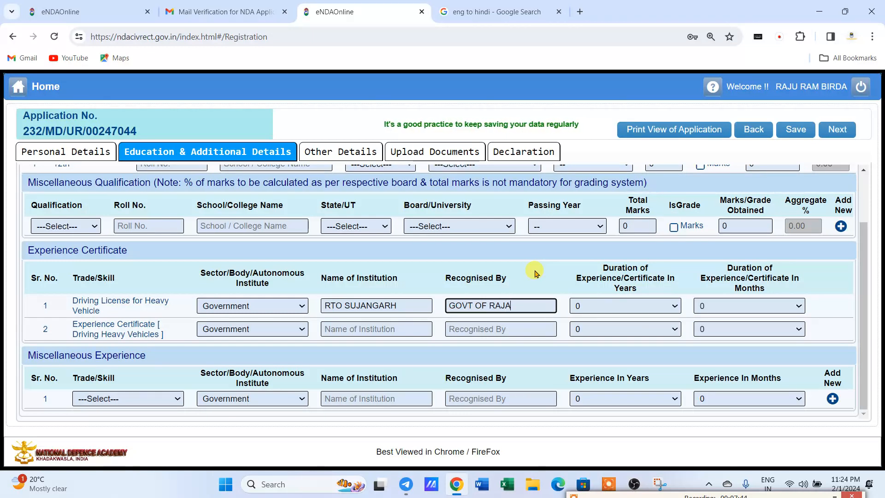
type("STHAN")
key("Tab")
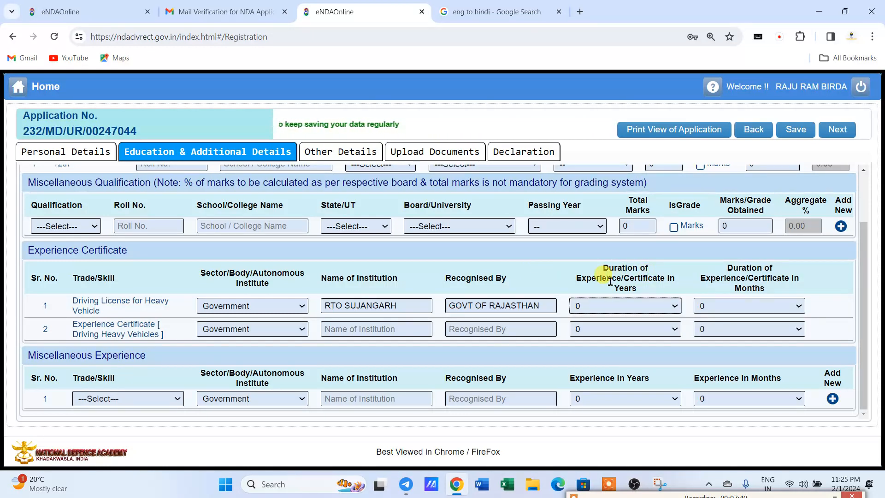
Set that row's experience to 5 years and 4 months.
left_click(604, 308)
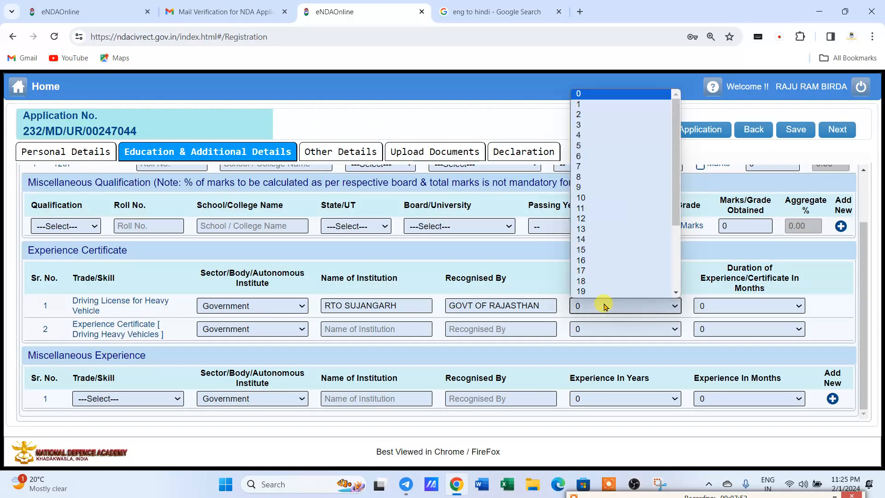
left_click(578, 145)
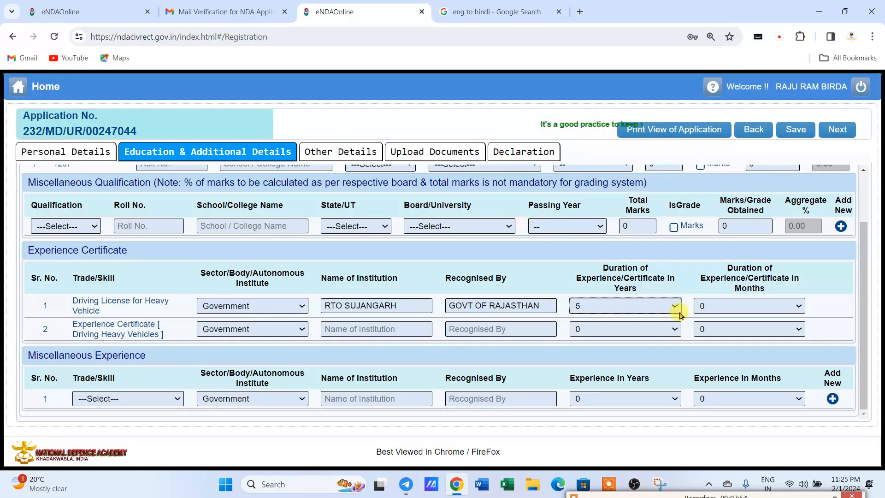
left_click(716, 307)
left_click(713, 363)
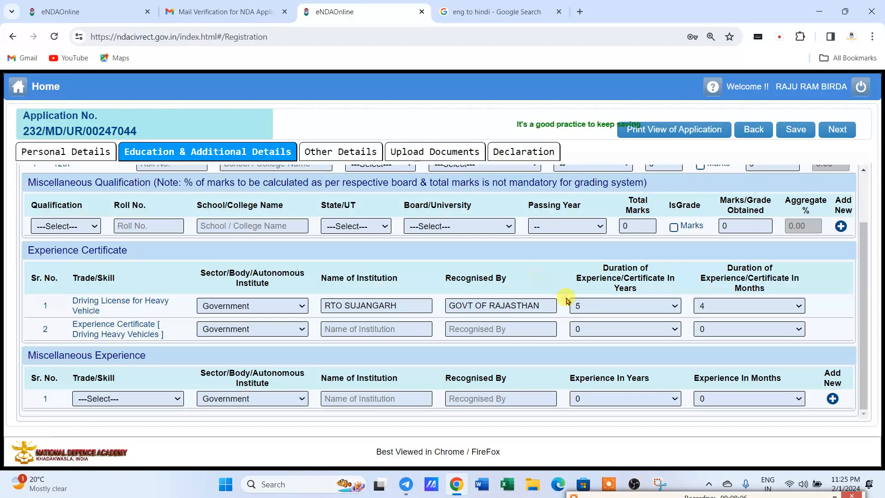
left_click(590, 308)
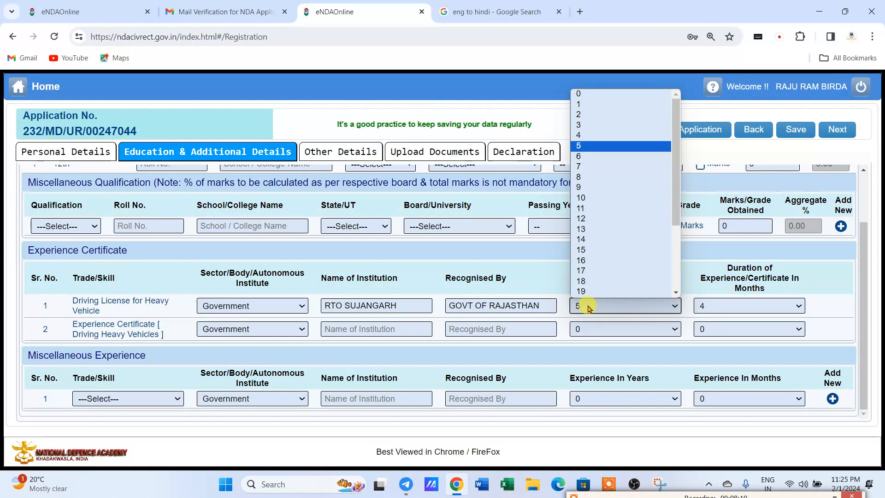
left_click(312, 355)
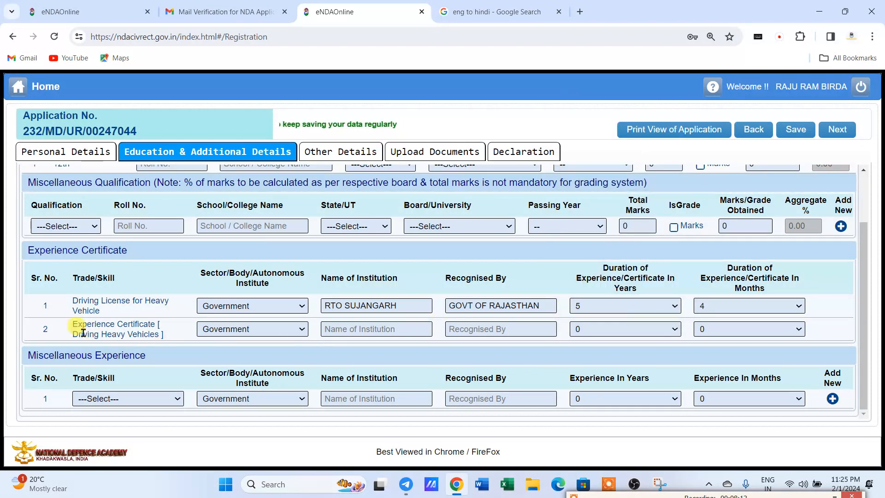
Set row 2 sector to Private, institution 'SBN SR SEC SCHOOL SAR', recognised by 'GOVT OF RAJAS'.
left_click(231, 332)
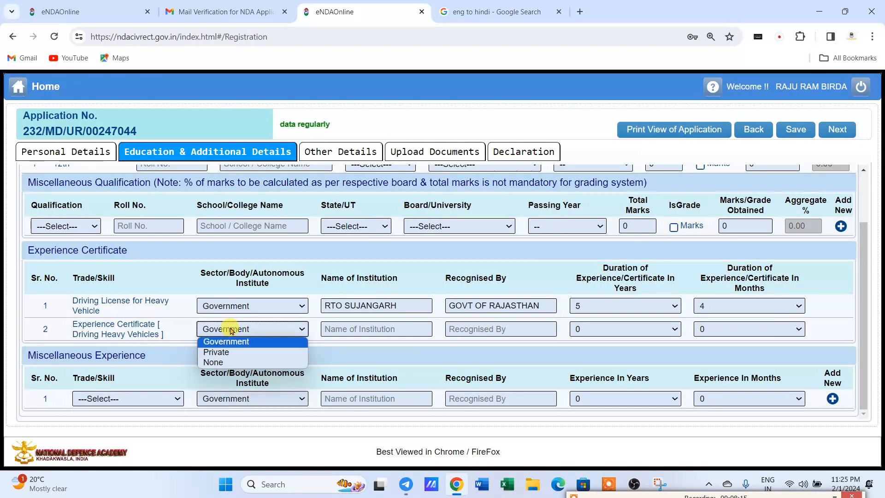
left_click(232, 352)
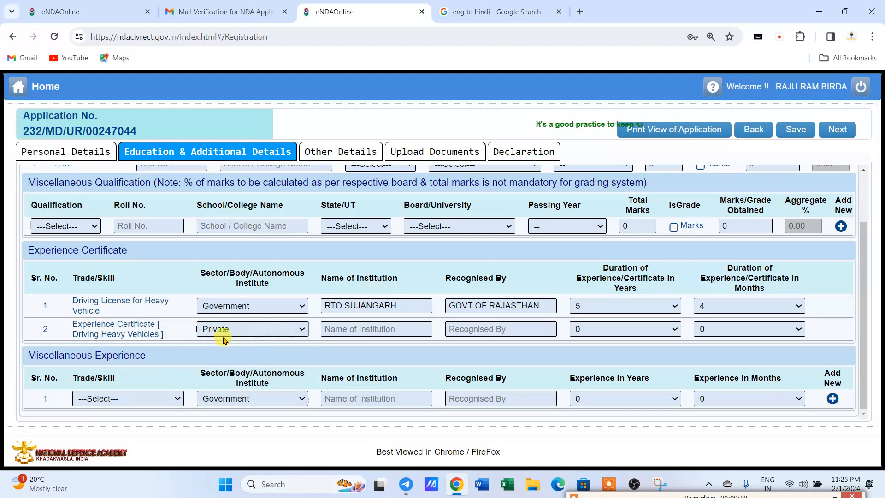
left_click(224, 332)
left_click(231, 352)
left_click(333, 329)
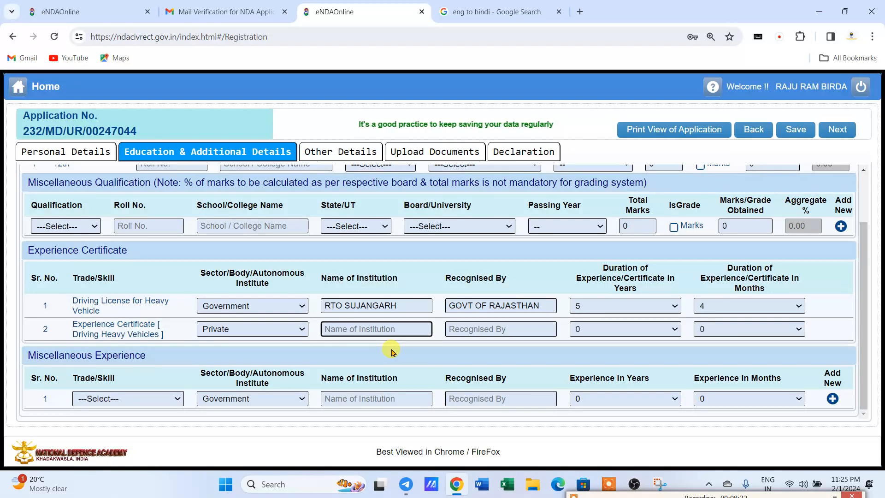
type("SBN S")
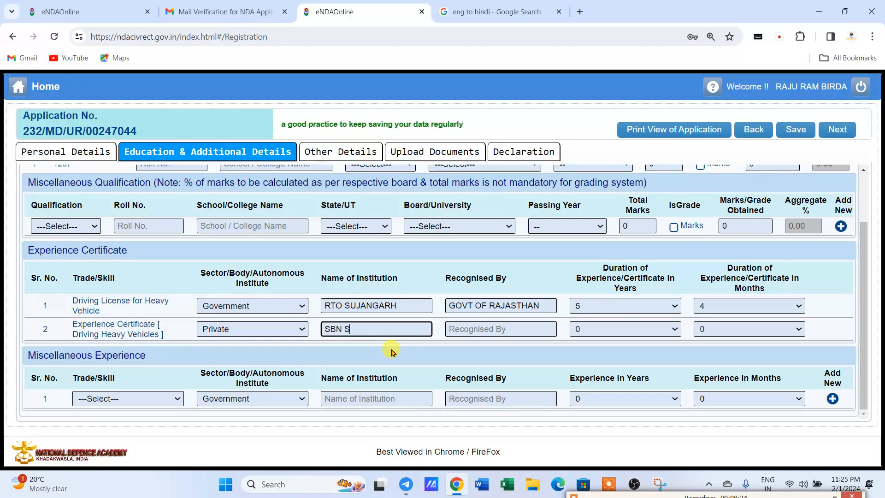
type("R SE")
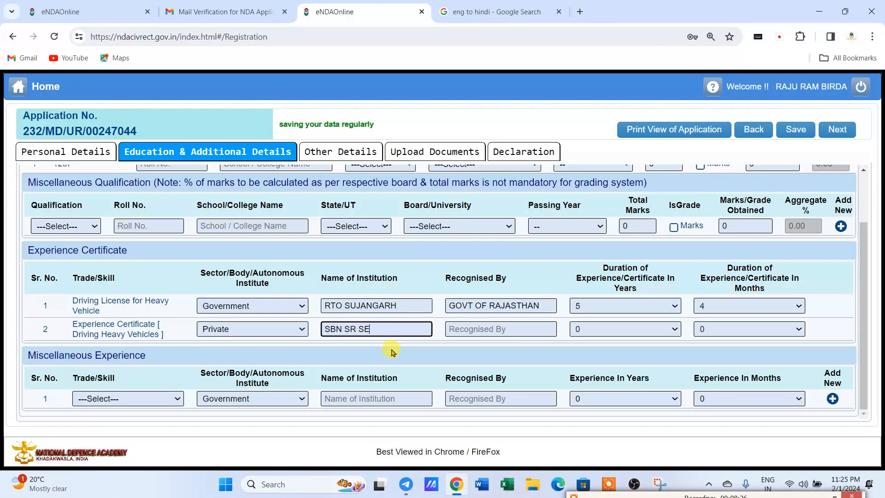
type("C SCHOOL SAROTHIYA")
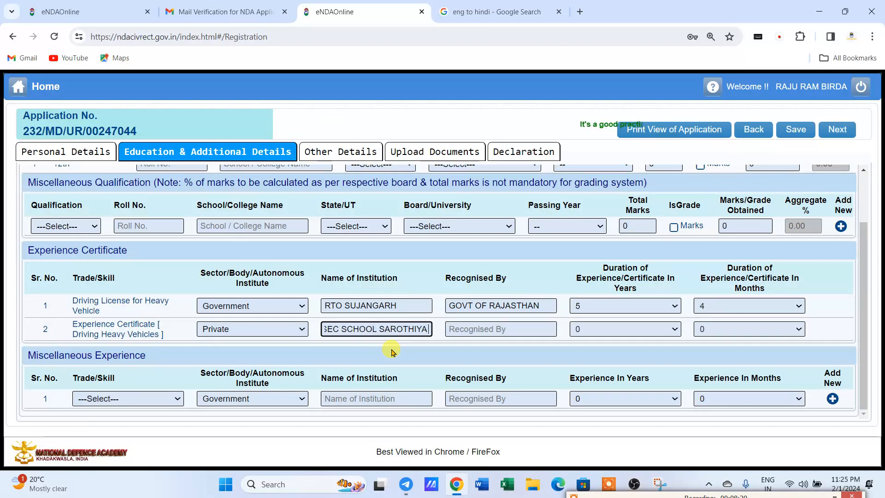
key("Tab")
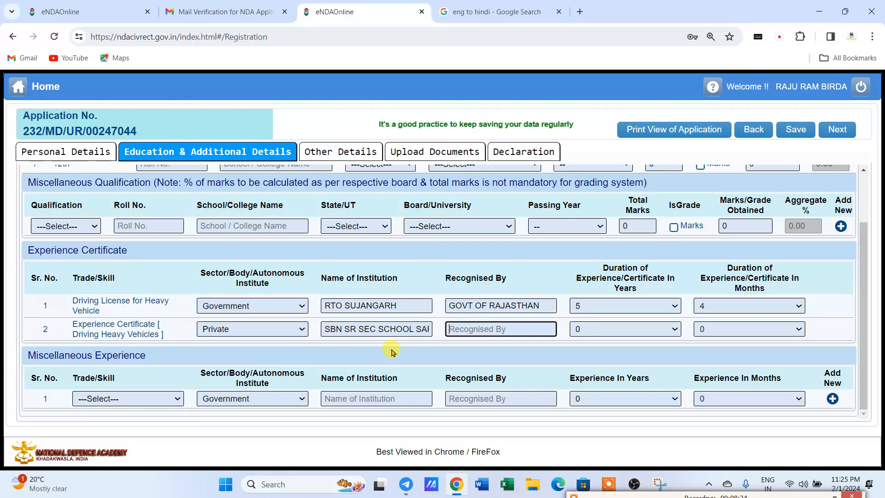
type("GOVT")
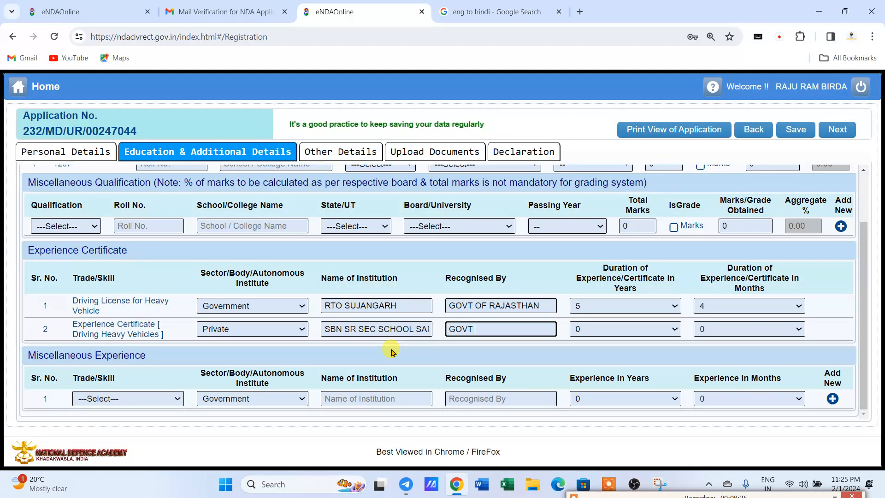
type(" OF RAJASTHAN")
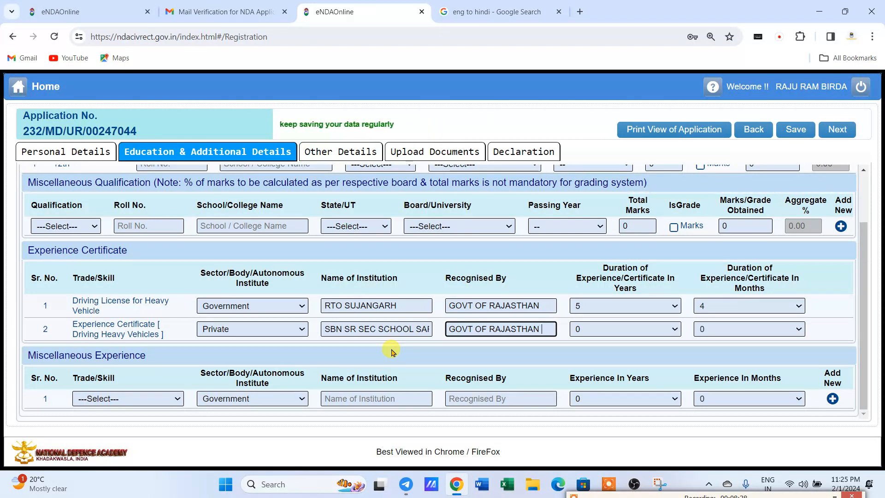
key("Tab")
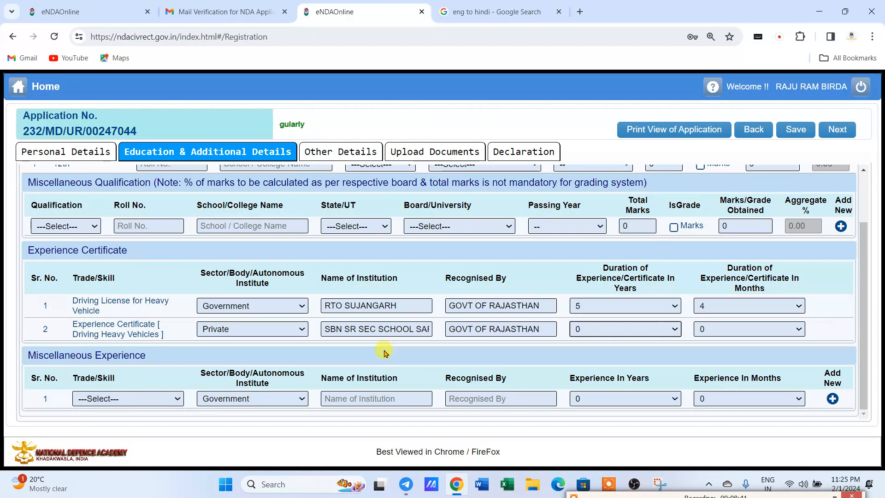
Set row 2 experience duration to 2 years and 3 months.
left_click(615, 330)
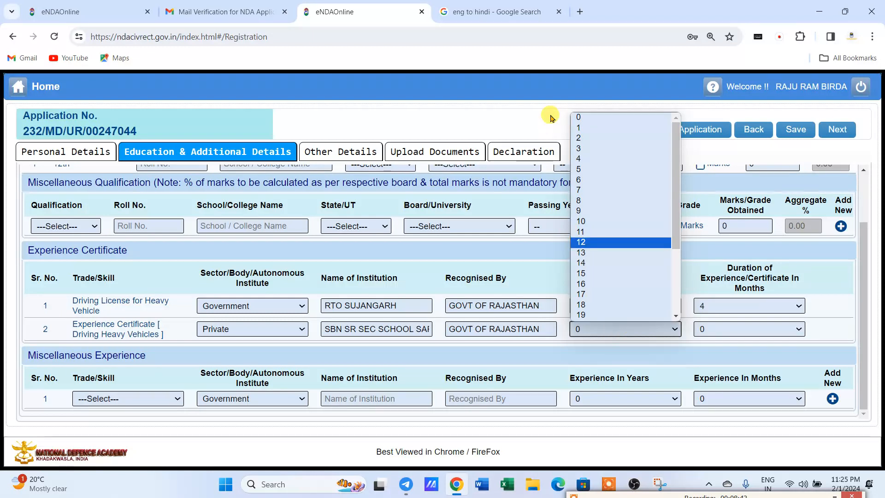
left_click(590, 139)
left_click(717, 331)
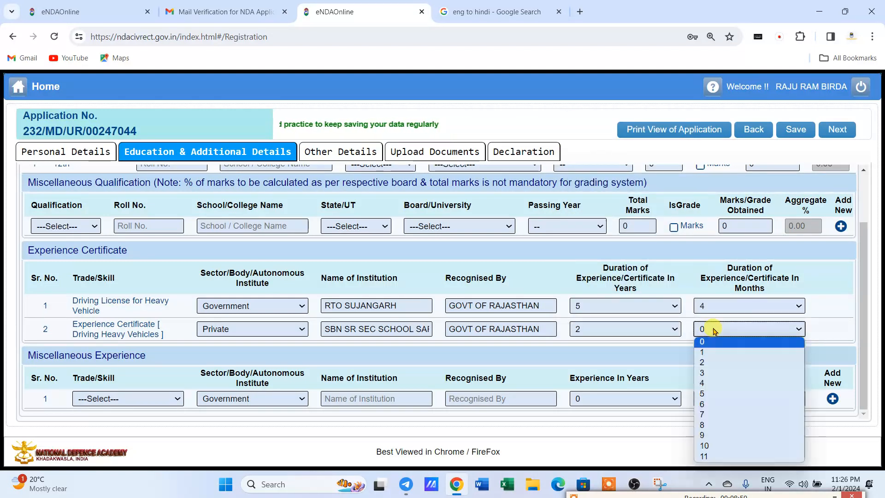
left_click(713, 374)
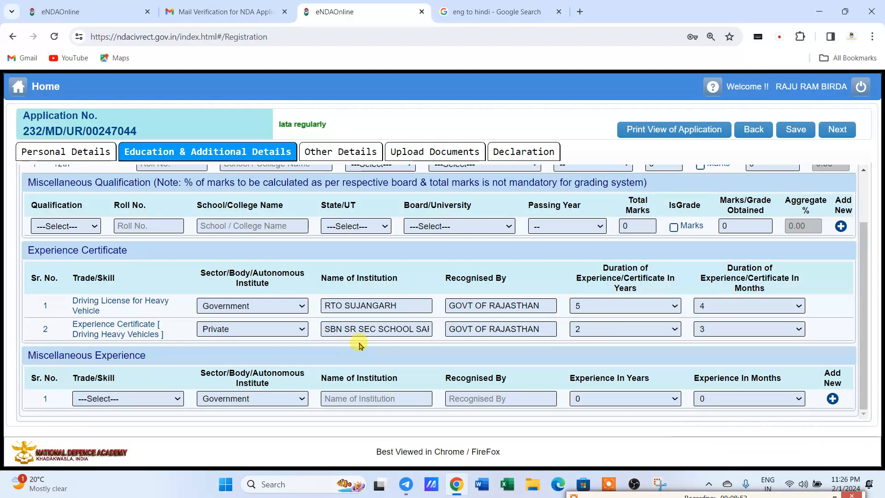
left_click(93, 399)
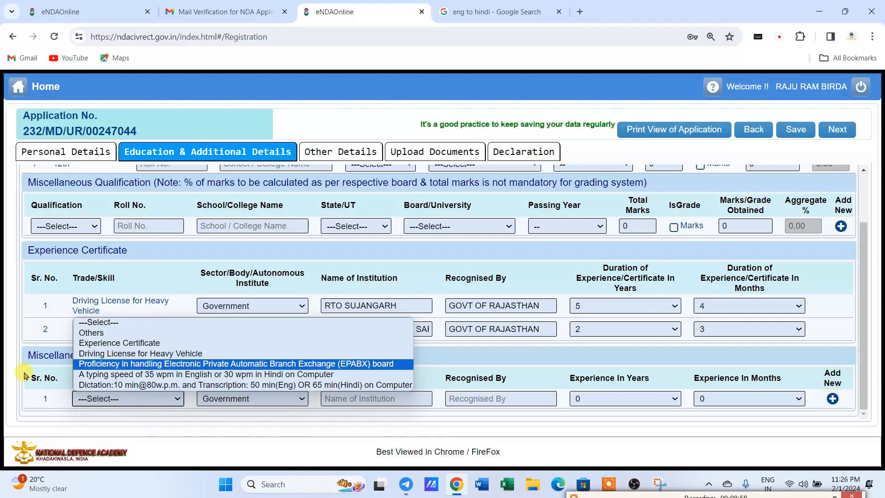
left_click(29, 332)
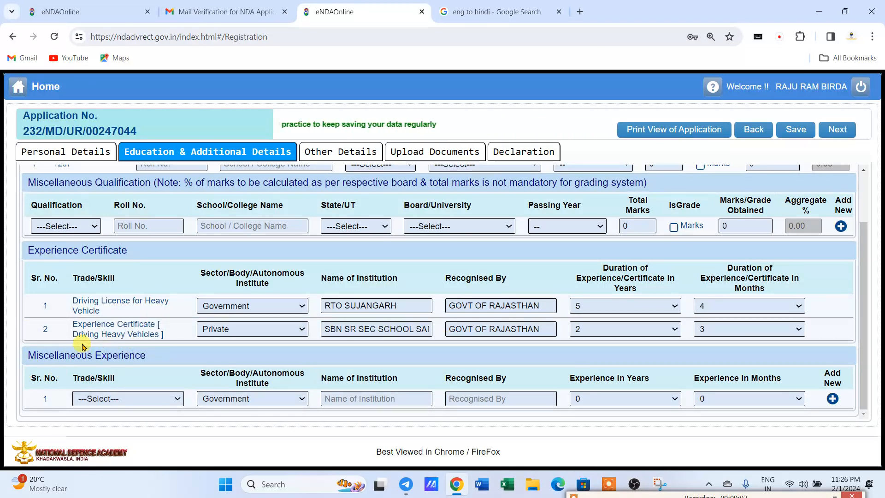
left_click(99, 397)
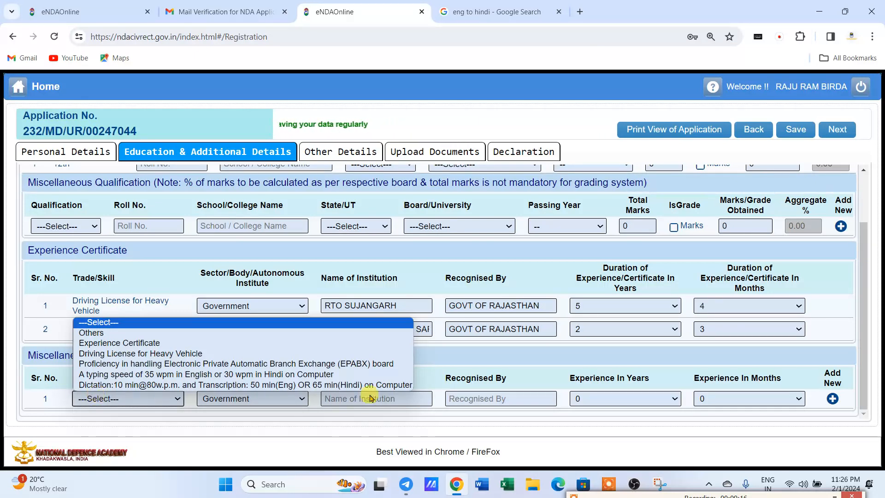
left_click(540, 360)
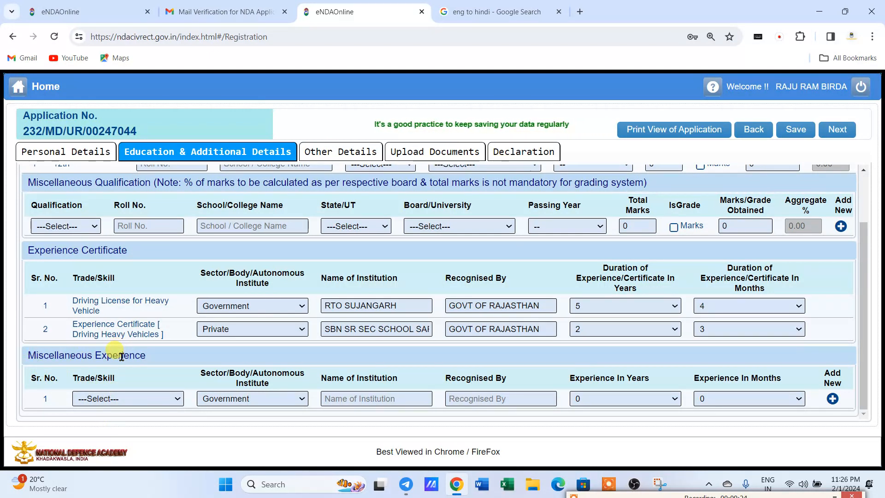
scroll(115, 355, "up", 2)
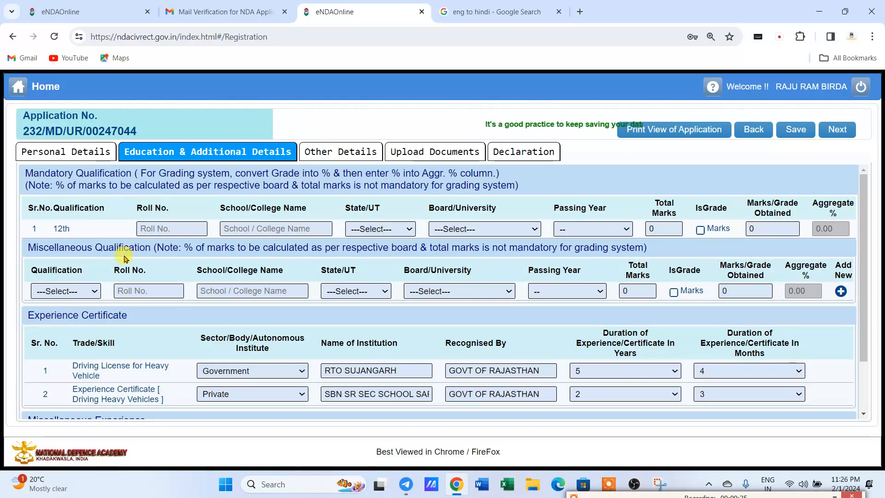
scroll(119, 257, "down", 3)
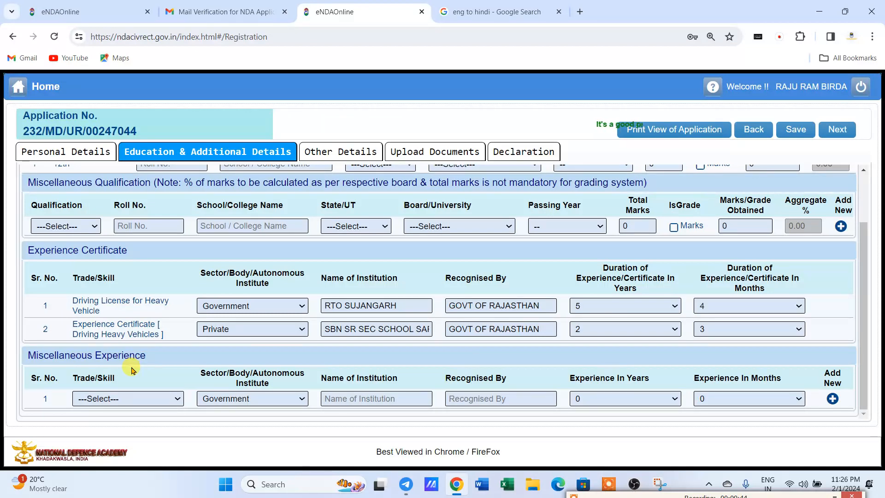
scroll(132, 368, "up", 3)
Move through Personal, Education, Other Details and Upload Documents tabs to the Declaration tab.
left_click(112, 153)
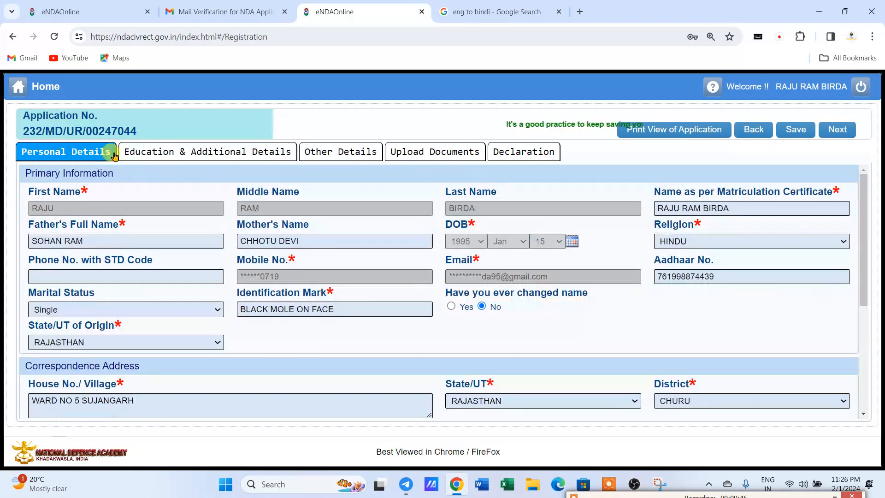
left_click(188, 152)
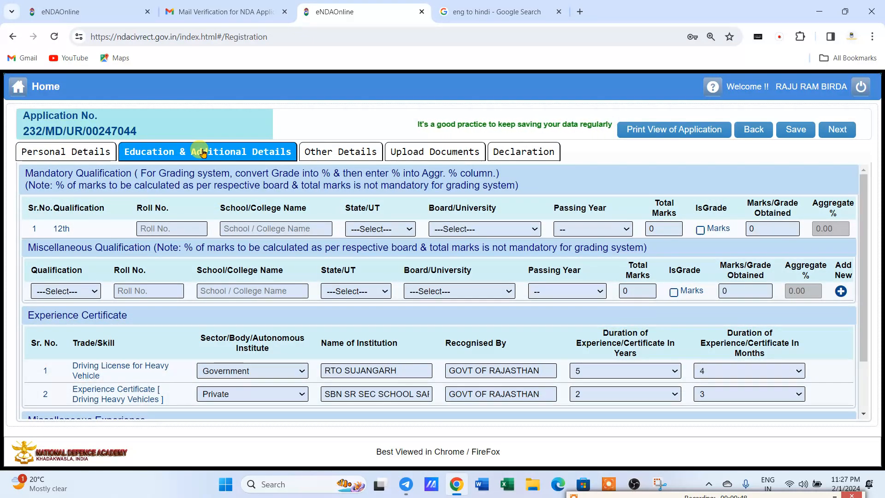
left_click(347, 152)
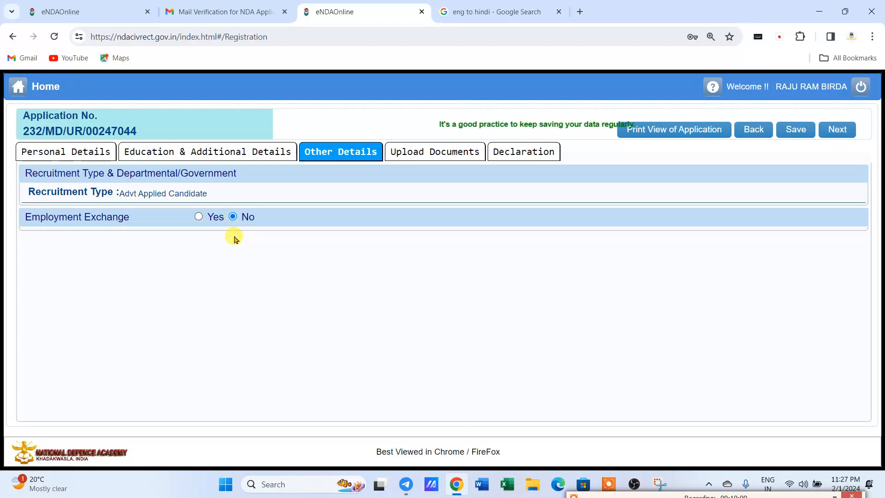
left_click(429, 152)
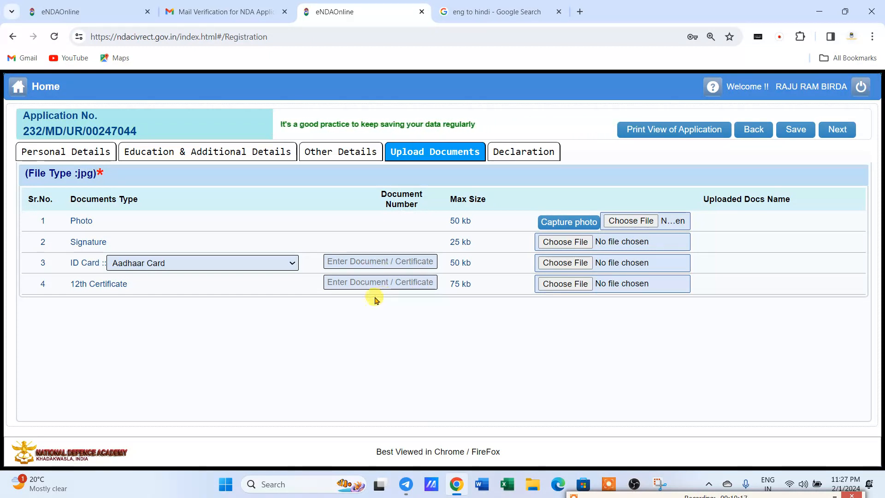
left_click(514, 153)
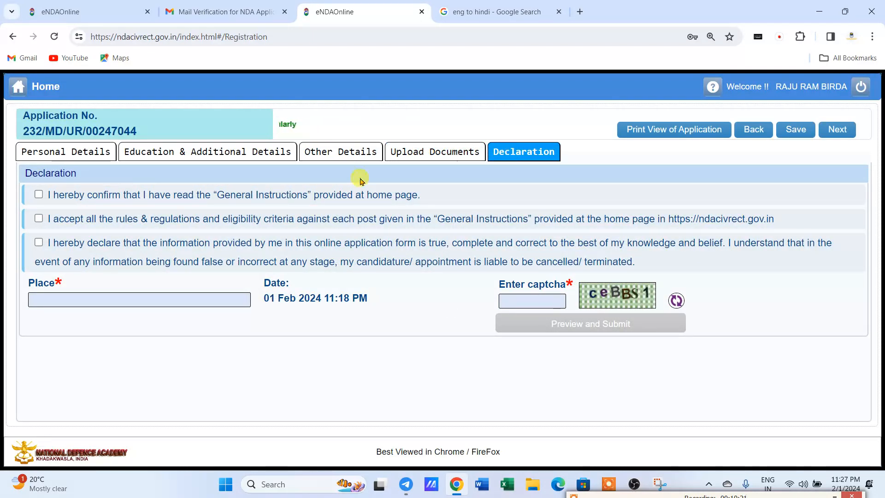
Tick the three declaration checkboxes and enter the applicant's town as Place.
left_click(39, 195)
left_click(39, 218)
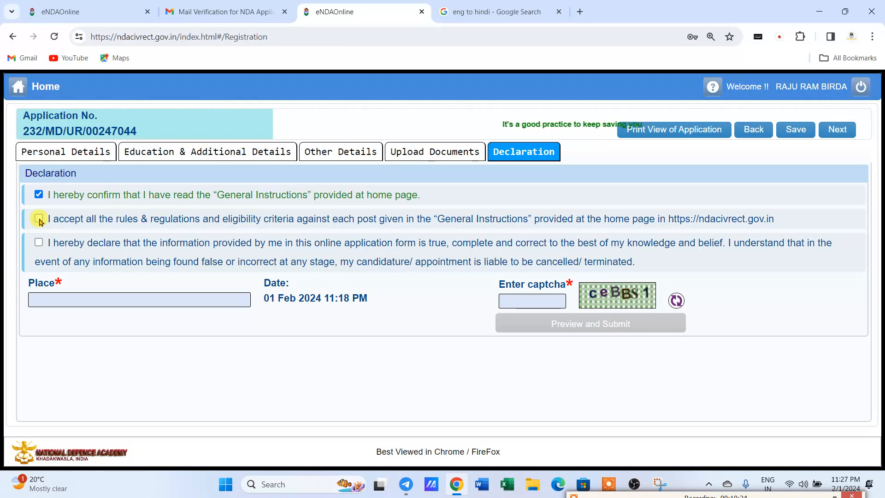
left_click(39, 241)
left_click(54, 299)
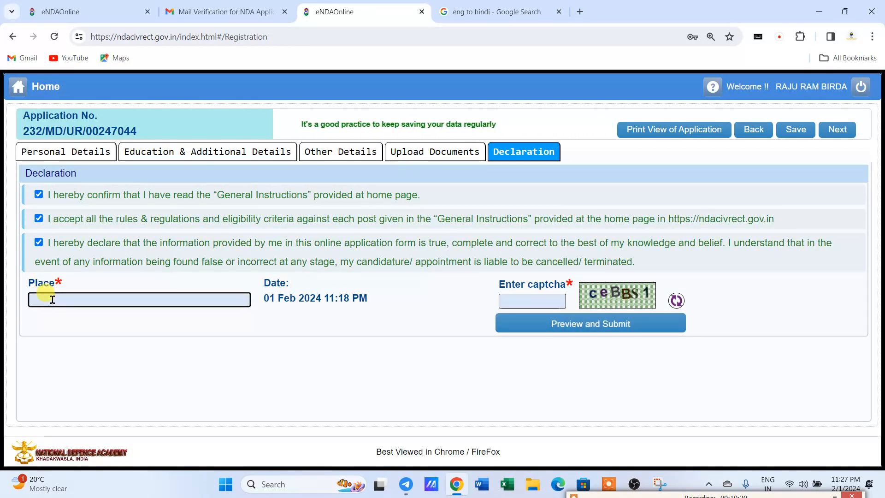
type("SUJANLG")
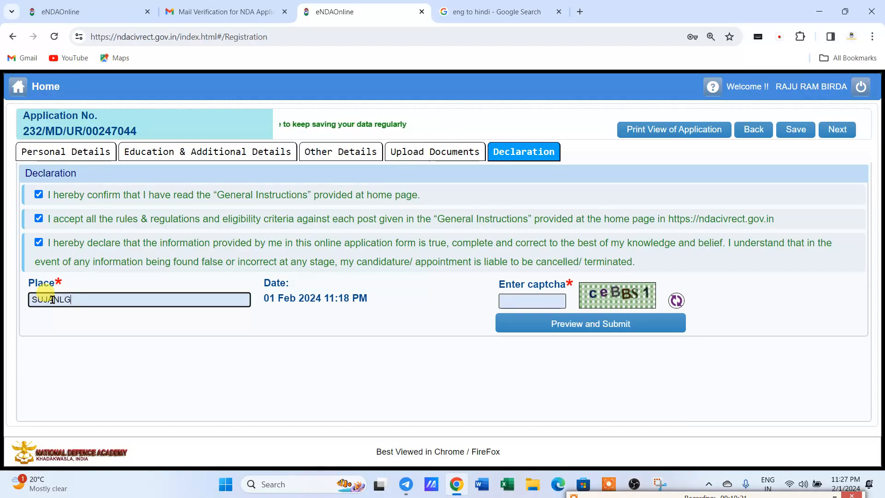
type("ARH")
key("Tab")
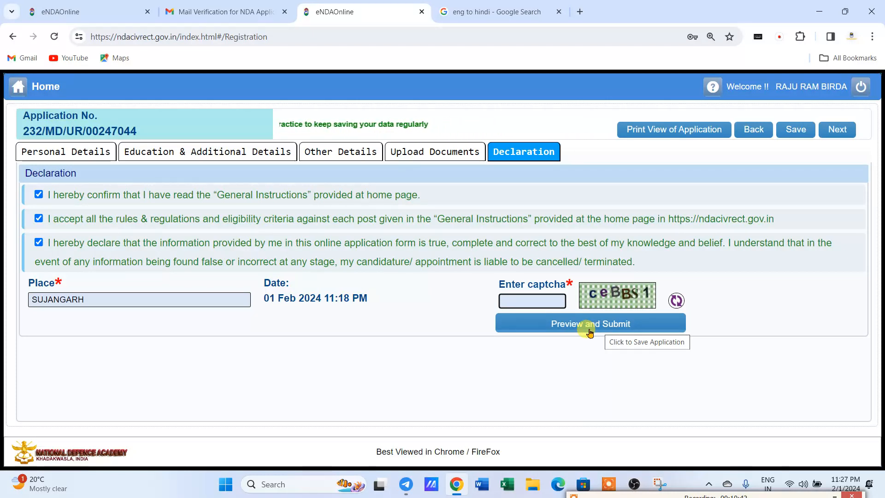
Review Personal Details, then scroll through Education & Additional Details to check both experience rows.
left_click(79, 152)
scroll(418, 265, "down", 5)
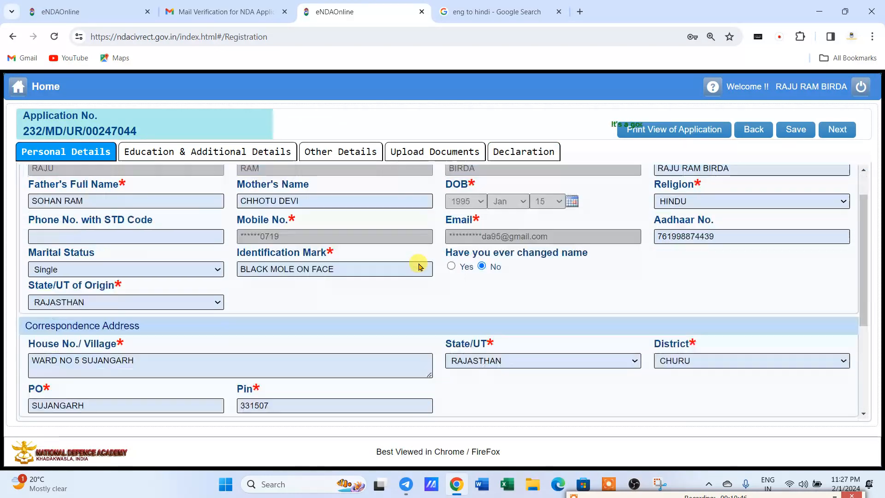
scroll(239, 292, "up", 5)
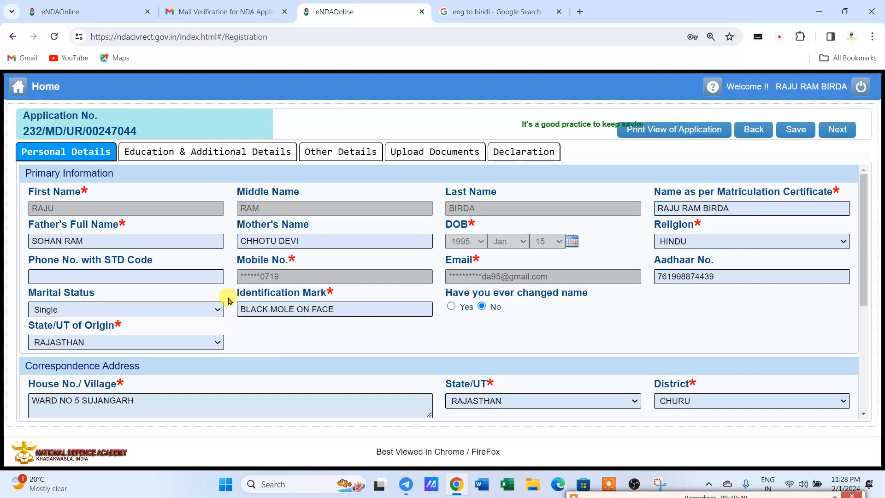
left_click(154, 155)
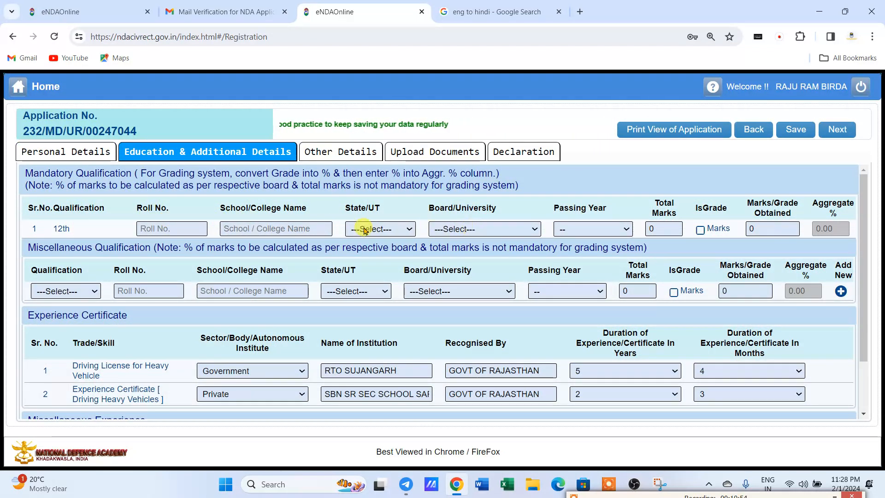
scroll(110, 363, "down", 1)
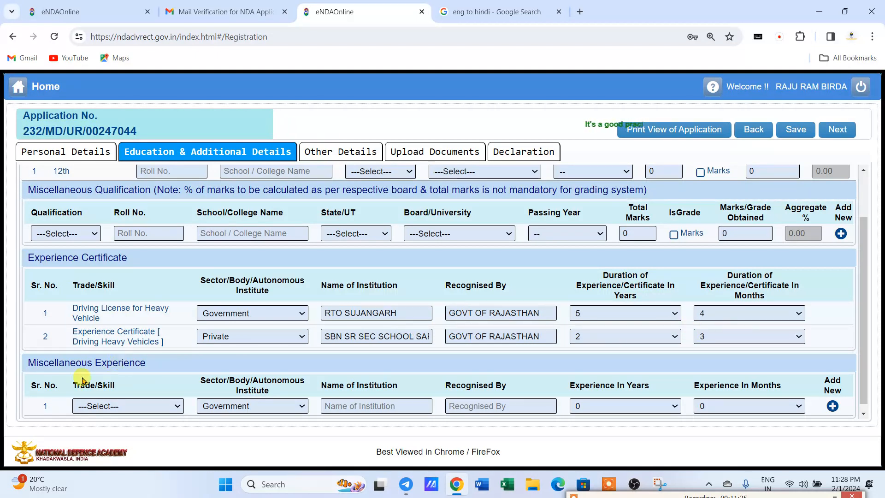
scroll(69, 375, "down", 1)
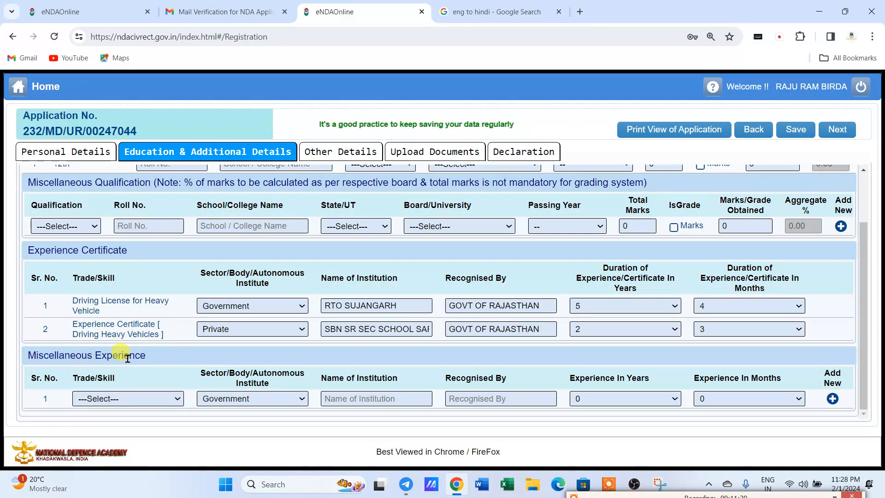
scroll(131, 359, "up", 2)
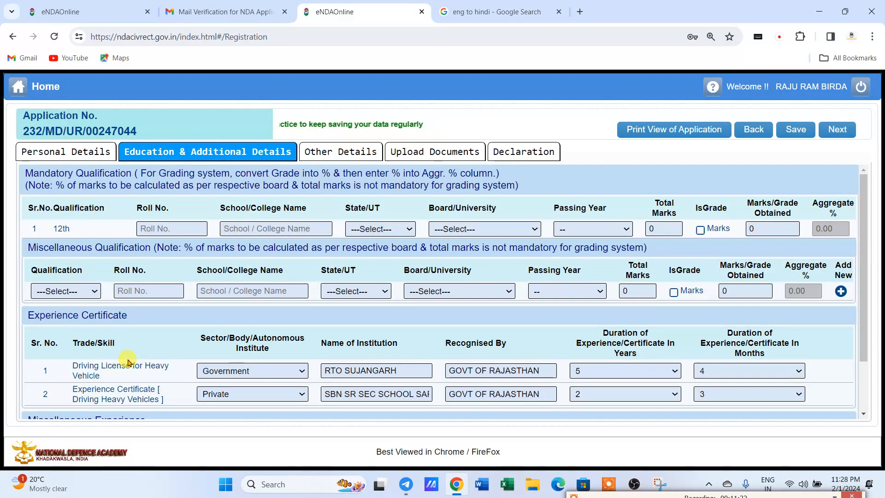
On Other Details, inspect the Employment Exchange Yes fields, then set Employment Exchange to No.
left_click(325, 156)
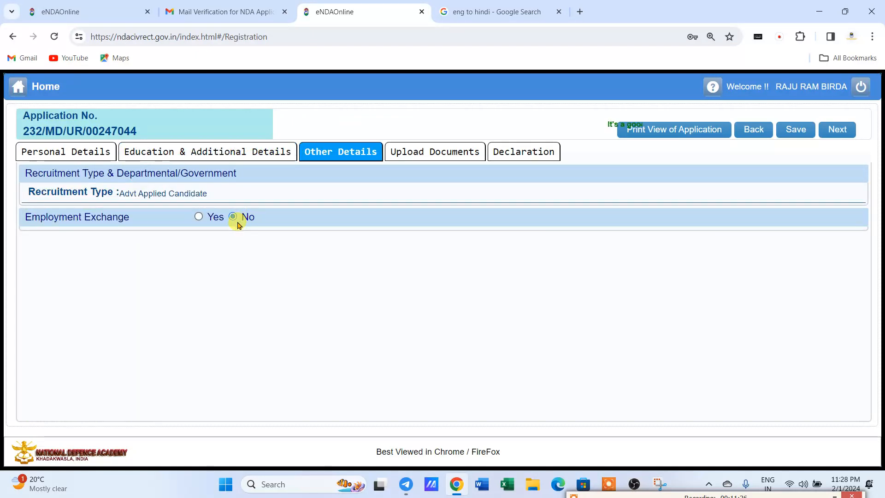
left_click(198, 217)
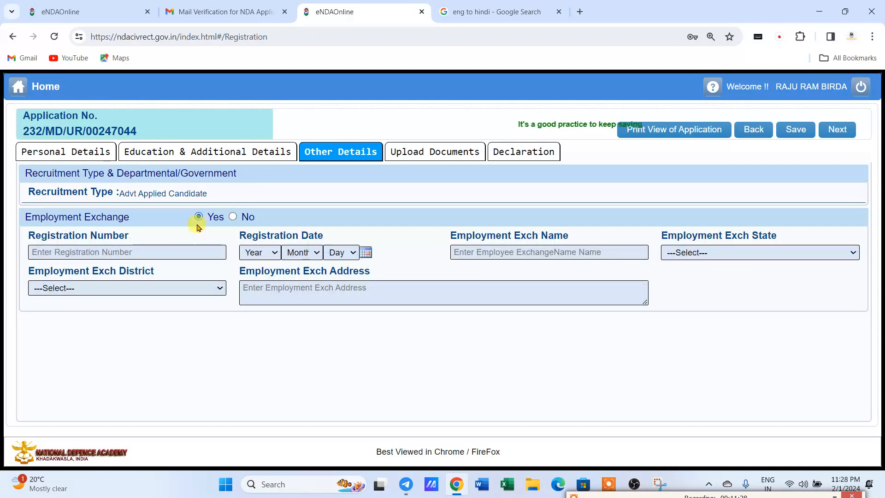
left_click(170, 253)
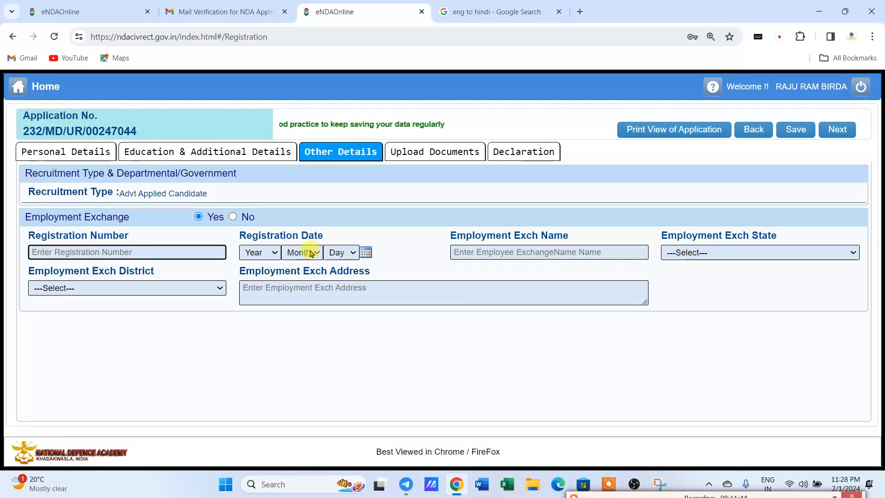
left_click(623, 248)
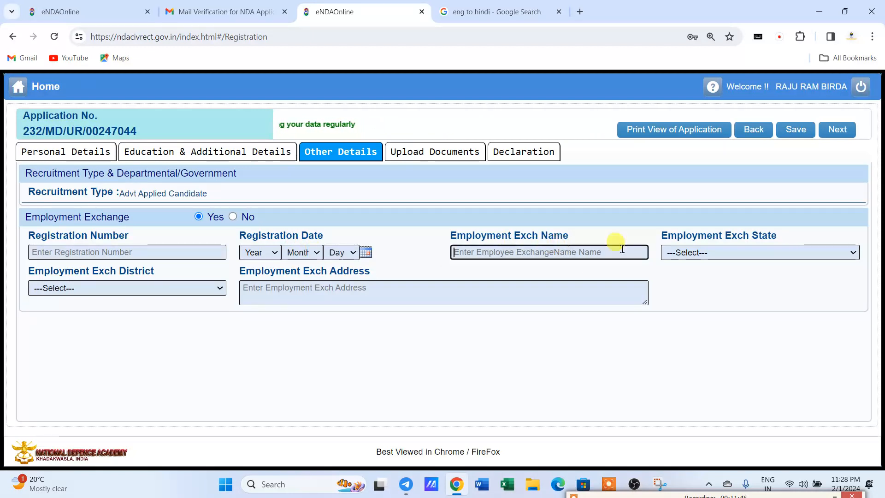
left_click(699, 252)
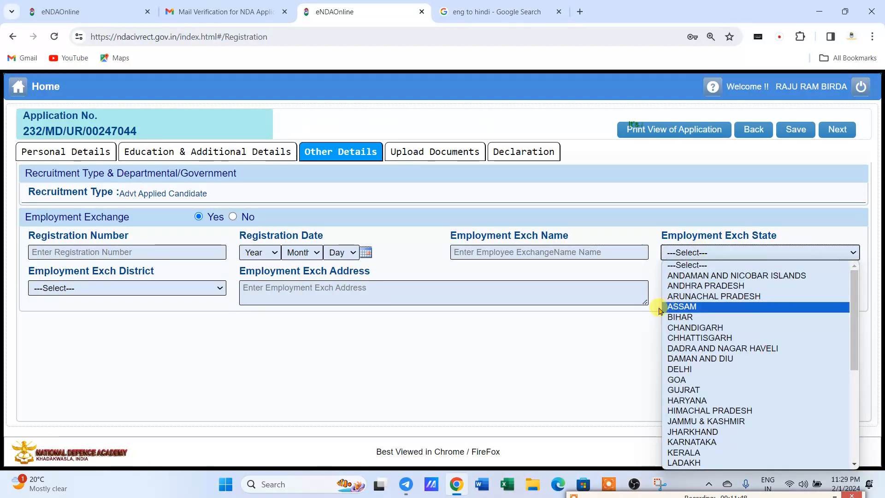
left_click(80, 369)
left_click(190, 292)
left_click(320, 285)
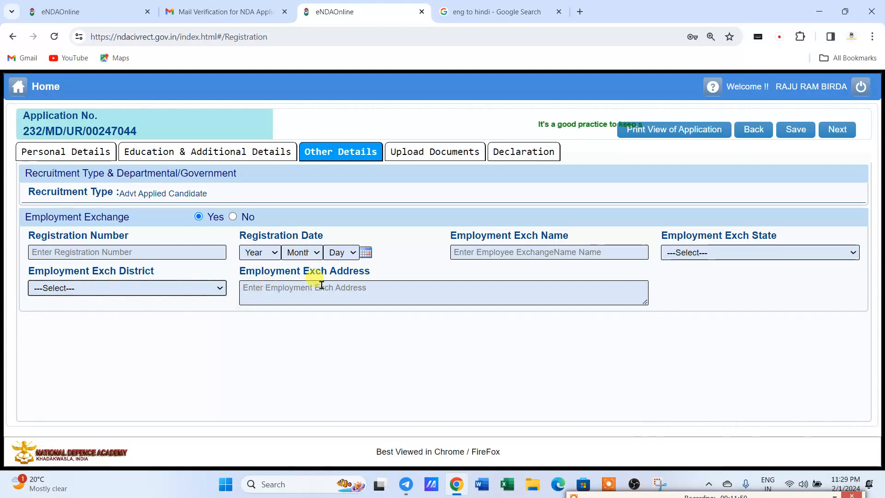
left_click(252, 333)
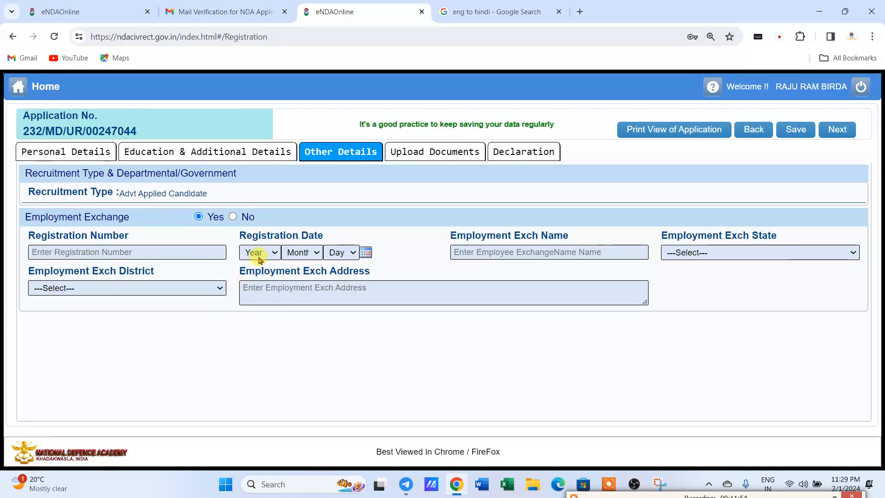
left_click(234, 218)
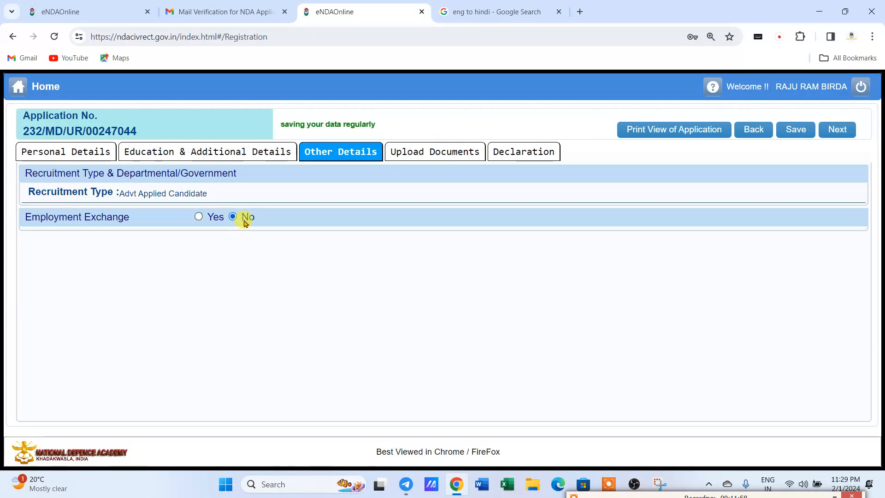
Revisit Upload Documents and Declaration, then go back to Personal Details.
left_click(426, 151)
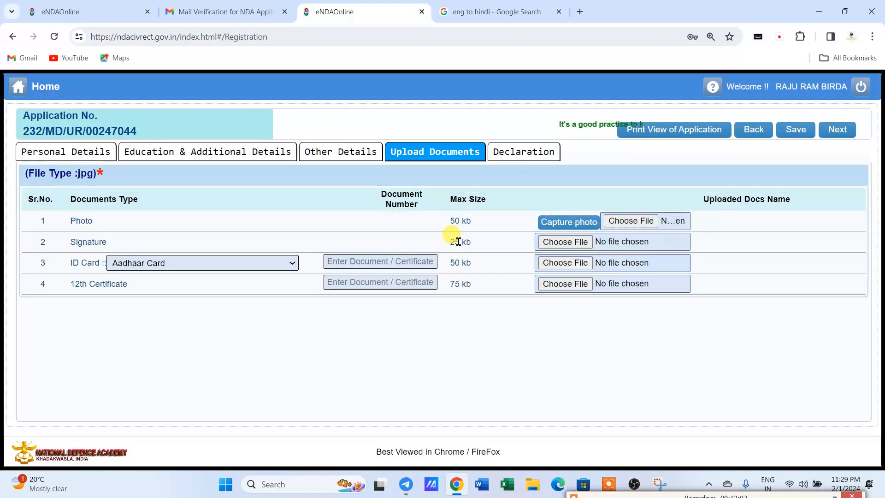
left_click(530, 153)
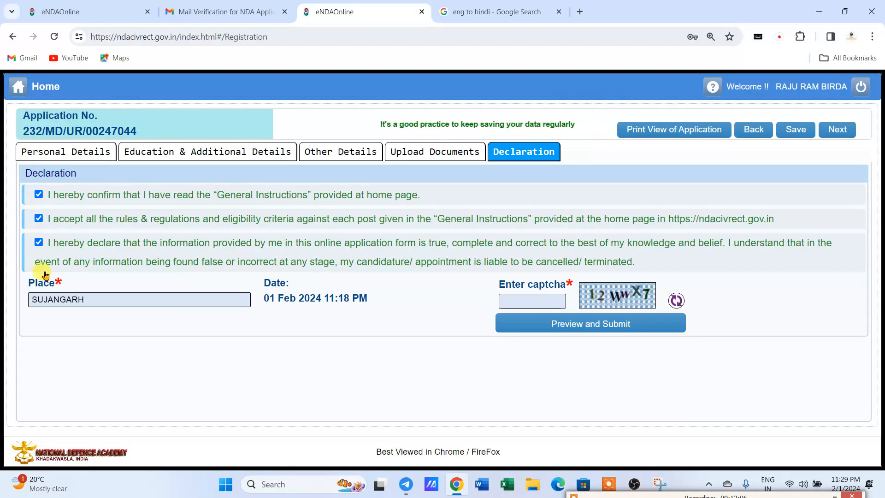
left_click(532, 300)
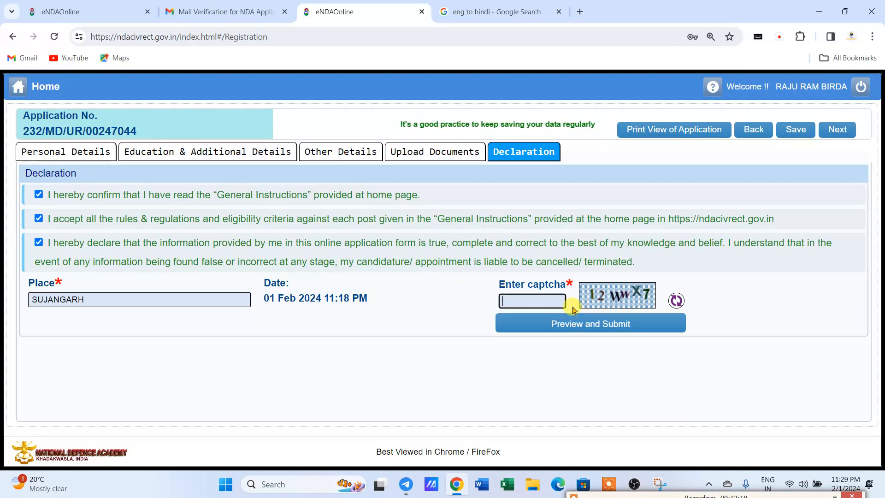
left_click(47, 153)
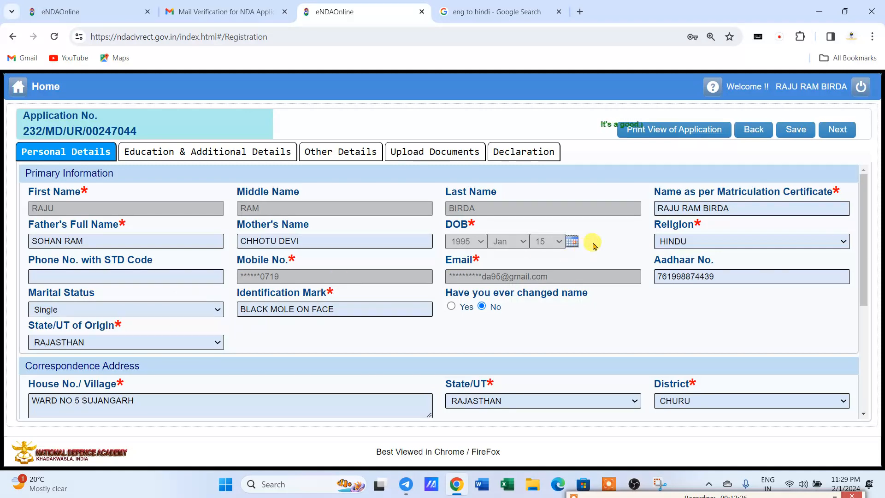
Go back to the registered applications list and discard the pending application, confirming the discard.
left_click(753, 131)
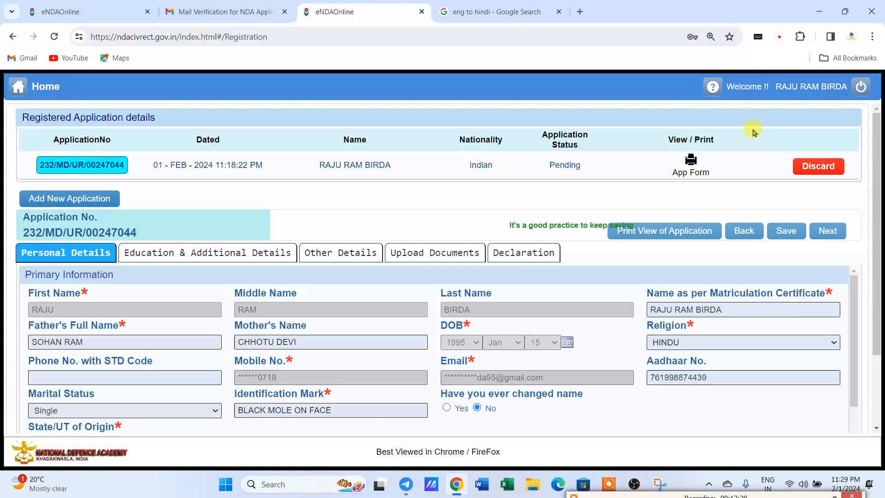
left_click(812, 167)
left_click(387, 284)
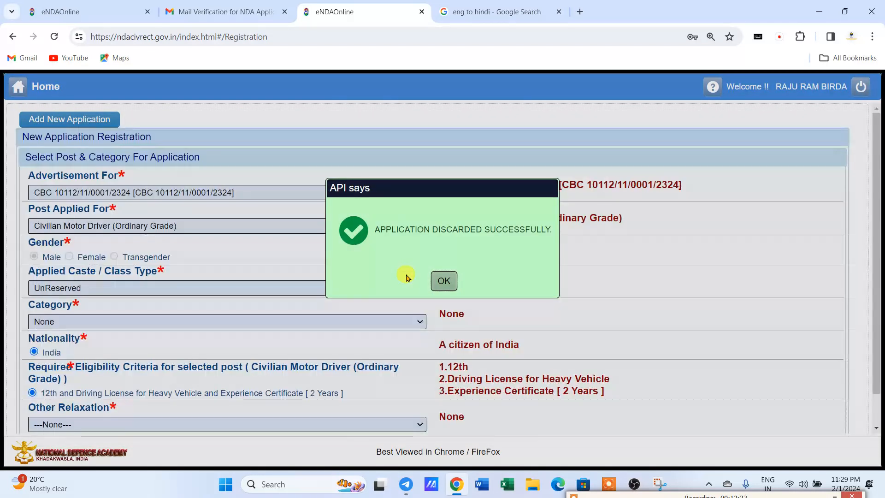
left_click(444, 281)
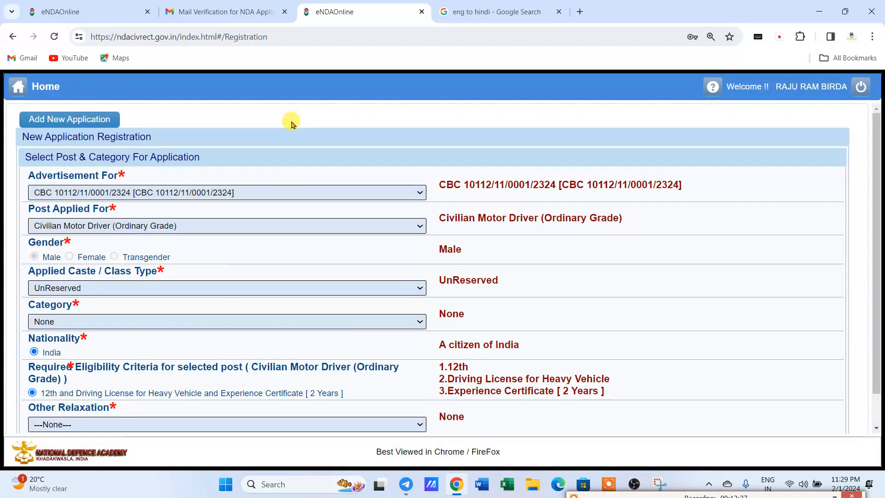
Review the Post Applied For list twice, leaving the current post unchanged.
left_click(67, 226)
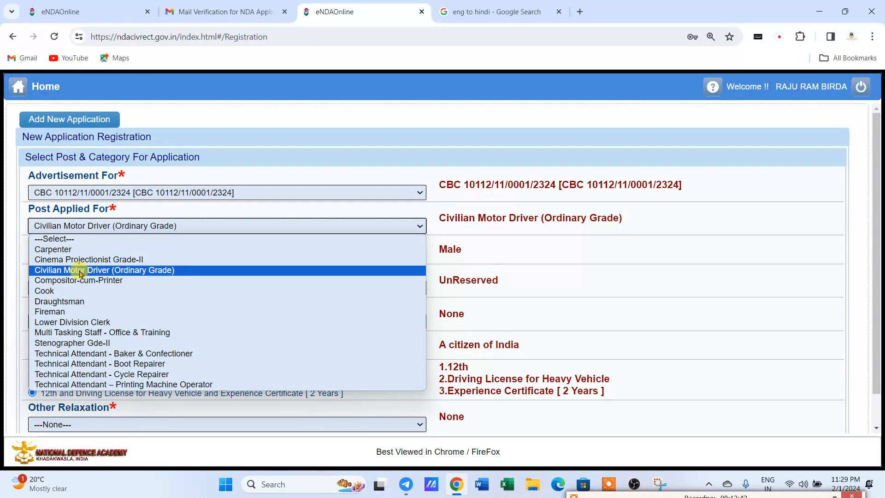
left_click(195, 181)
left_click(94, 224)
left_click(334, 133)
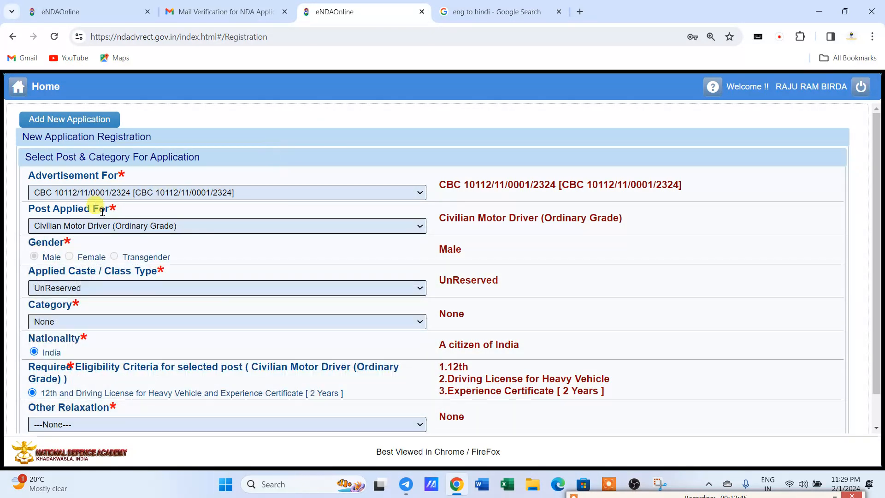
Switch Applied Caste / Class Type to ST, then back to UnReserved, and scroll down to I Agree.
left_click(65, 290)
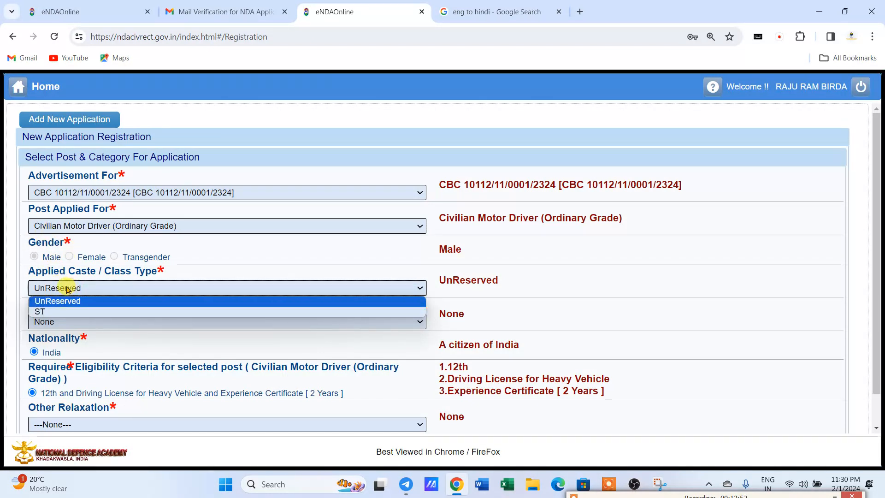
left_click(93, 288)
left_click(78, 290)
left_click(61, 311)
left_click(72, 290)
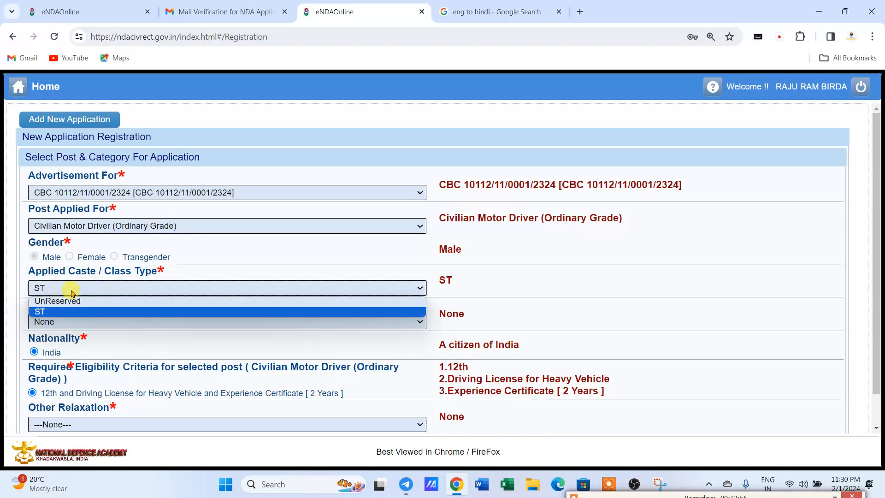
left_click(64, 311)
left_click(58, 288)
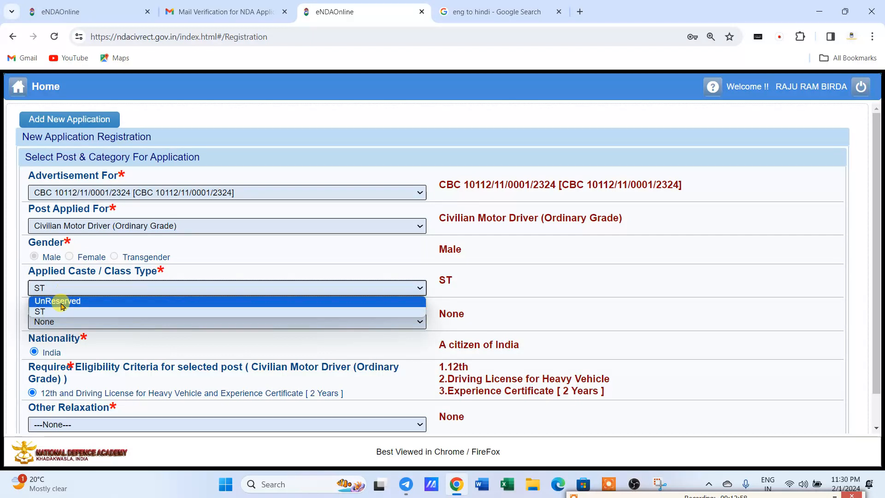
left_click(61, 301)
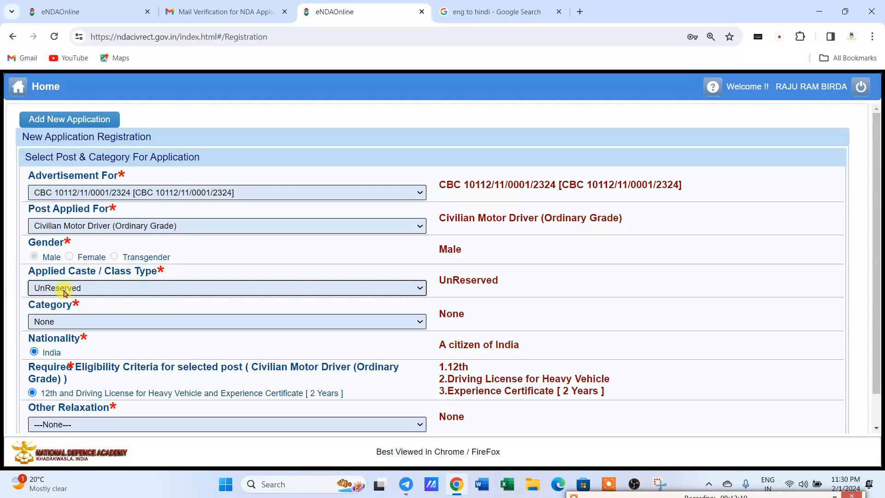
scroll(66, 293, "down", 2)
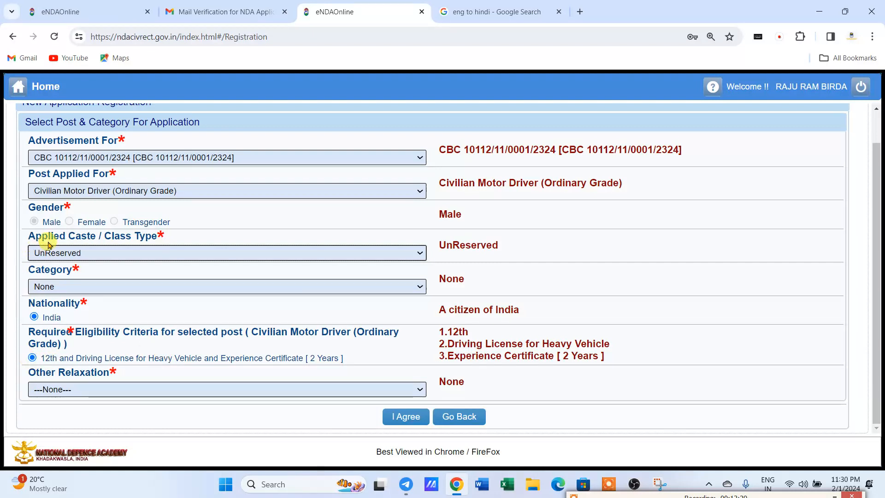
Change Post Applied For to Carpenter, then back to Civilian Motor Driver (Ordinary Grade).
left_click(95, 193)
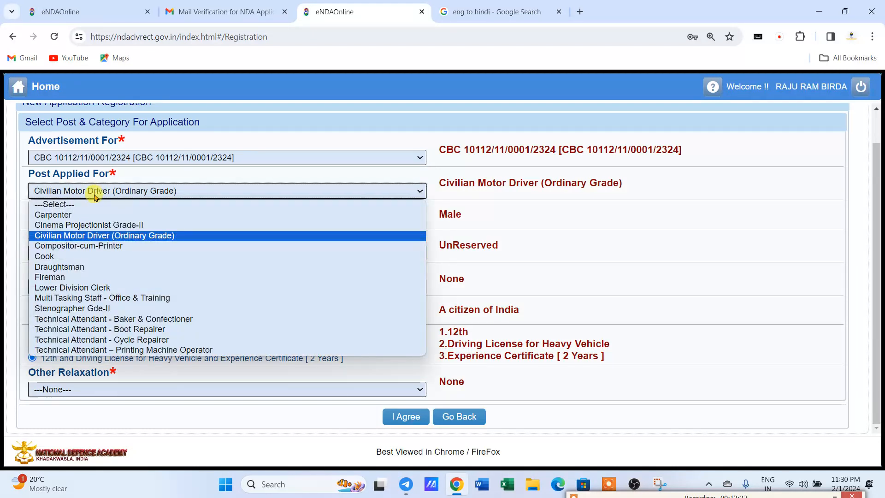
left_click(79, 215)
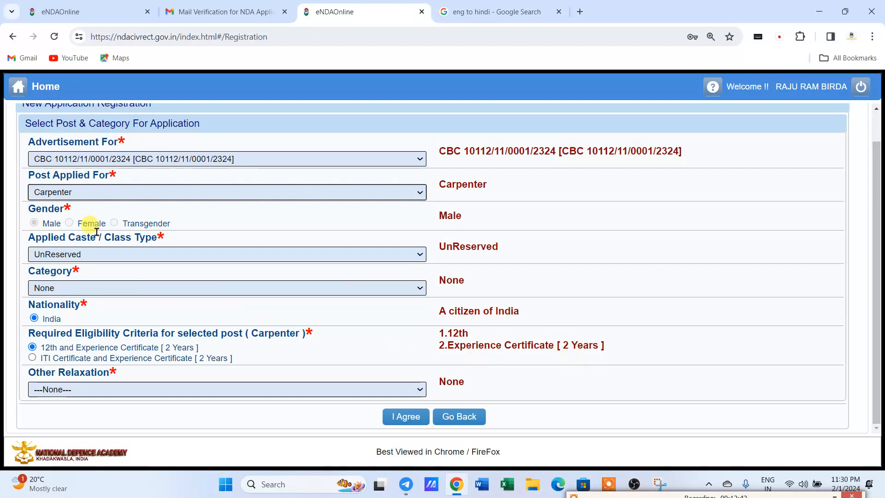
left_click(69, 193)
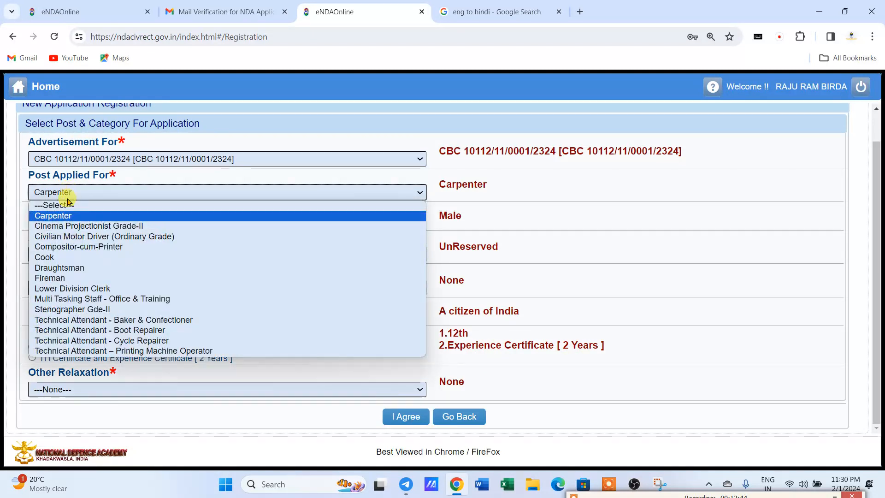
left_click(72, 237)
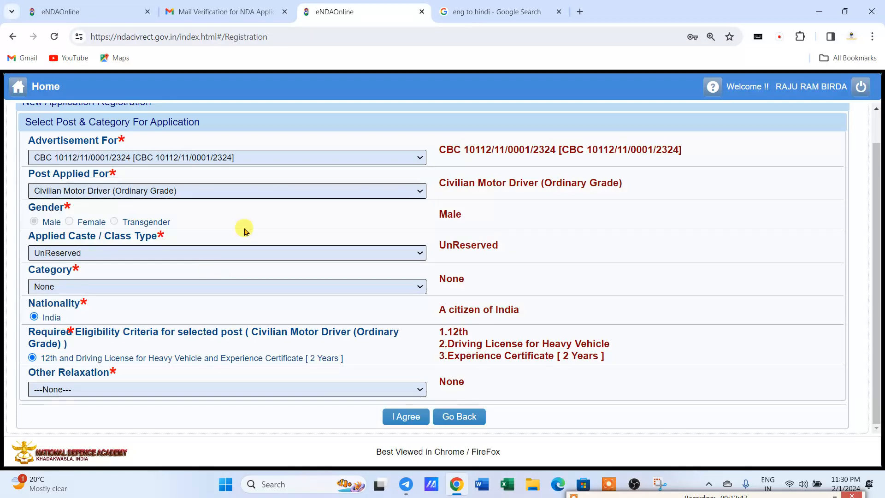
Agree to the registration terms and confirm creating a New Application.
scroll(155, 258, "up", 1)
scroll(155, 258, "down", 1)
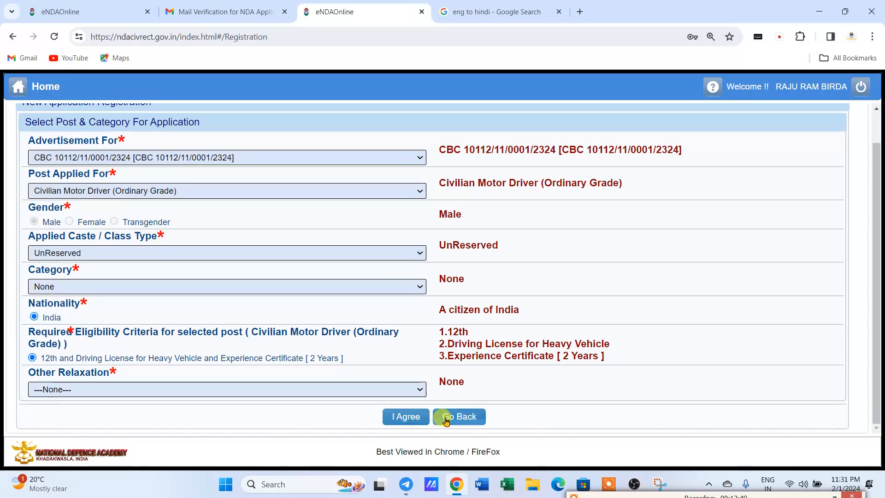
left_click(404, 418)
left_click(402, 285)
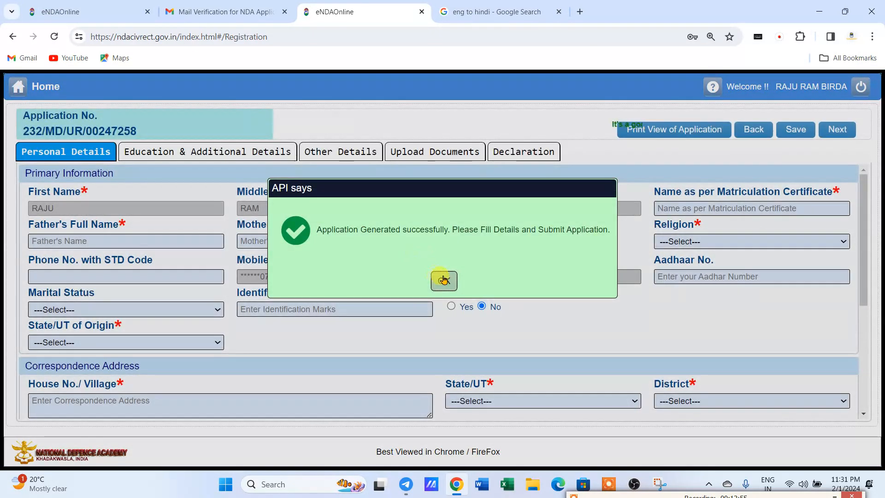
Dismiss the application-generated alert and go Back to Registered Application details.
left_click(441, 278)
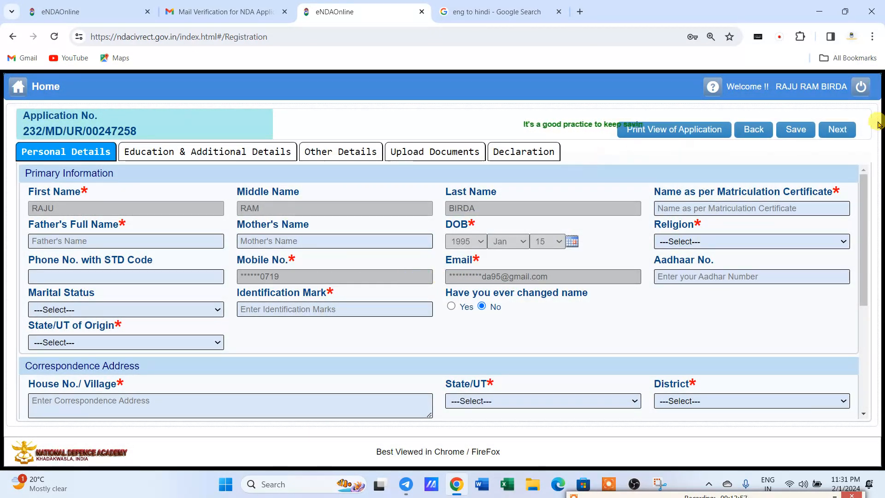
left_click(755, 129)
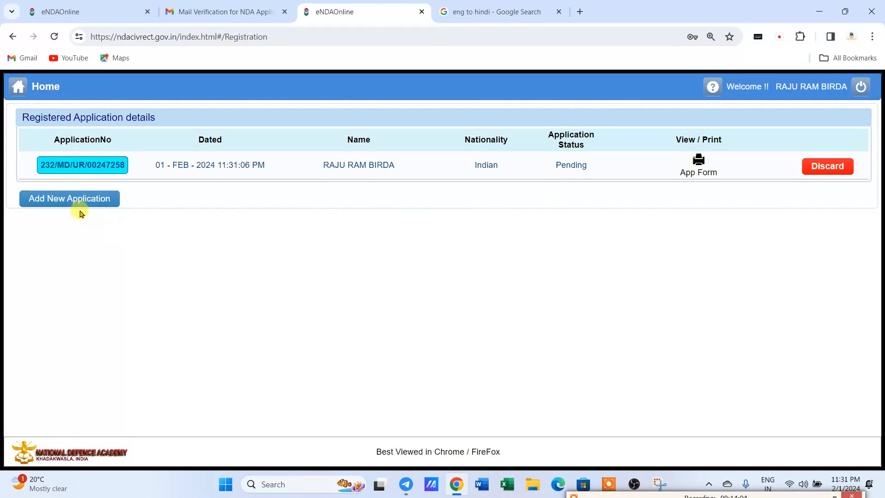
Add a new application with Post Applied For set to Draughtsman and submit it with I Agree.
left_click(56, 198)
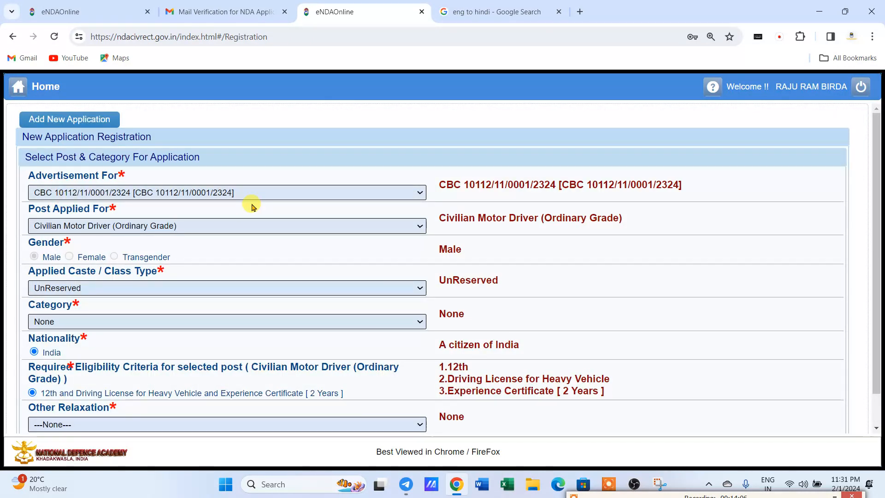
left_click(159, 227)
left_click(78, 303)
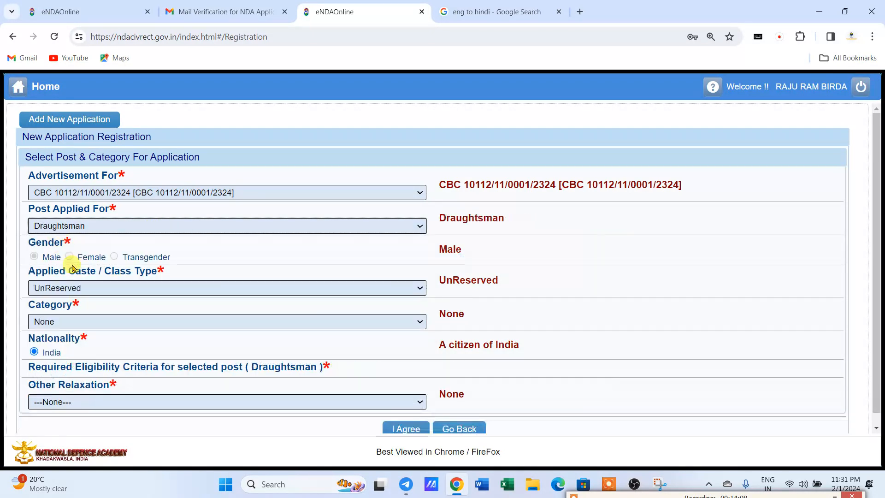
scroll(176, 322, "down", 1)
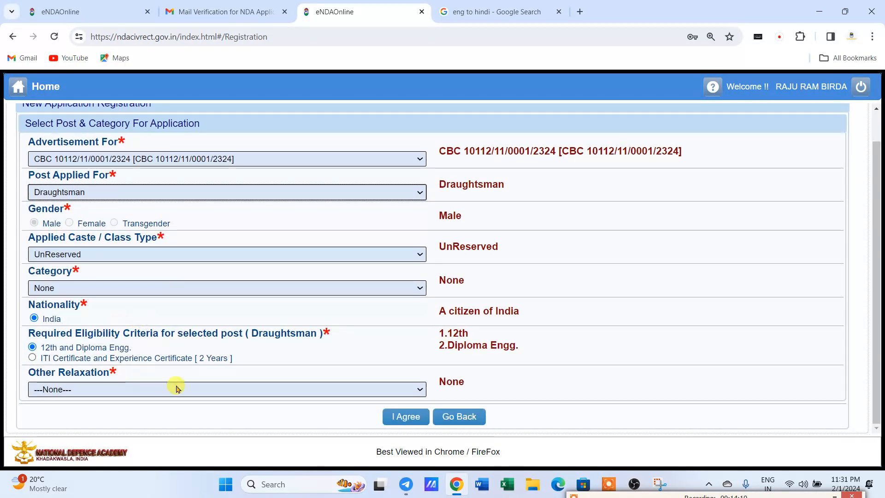
left_click(401, 417)
Dismiss the submit-existing-applications error and retry I Agree for the Draughtsman registration.
left_click(443, 279)
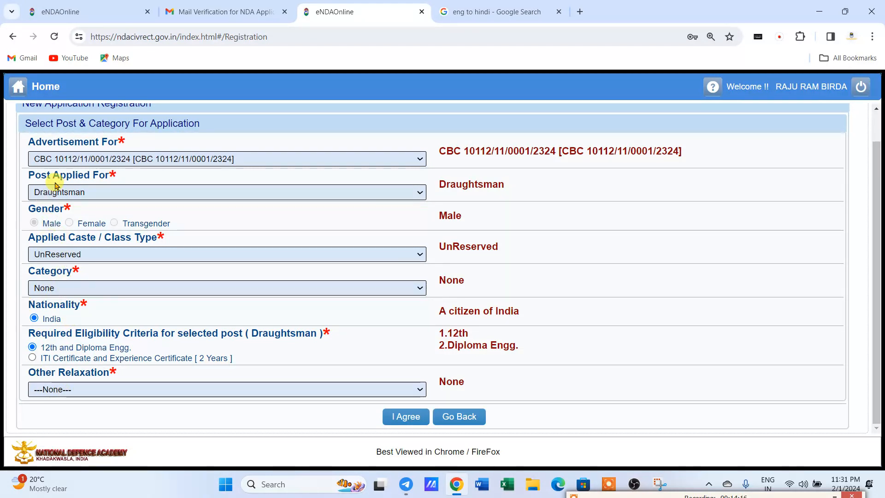
scroll(37, 181, "up", 1)
scroll(168, 189, "down", 1)
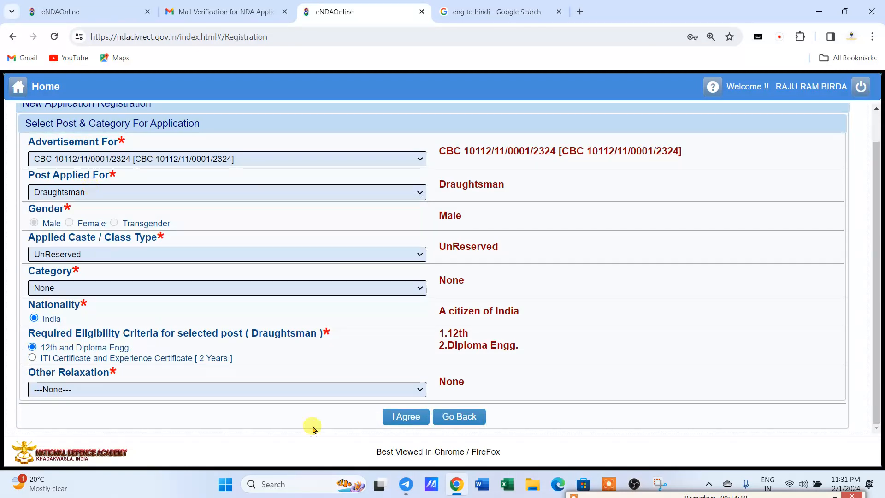
left_click(401, 416)
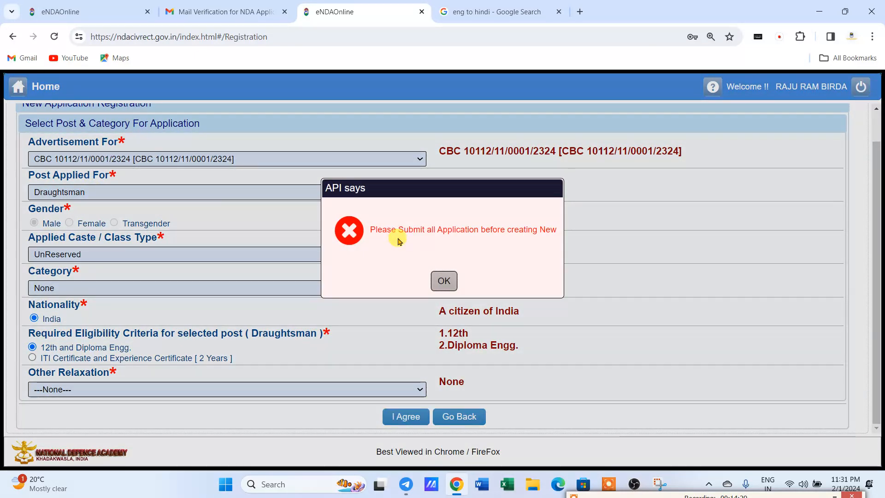
Dismiss the error, go back, and discard the existing pending application.
left_click(440, 283)
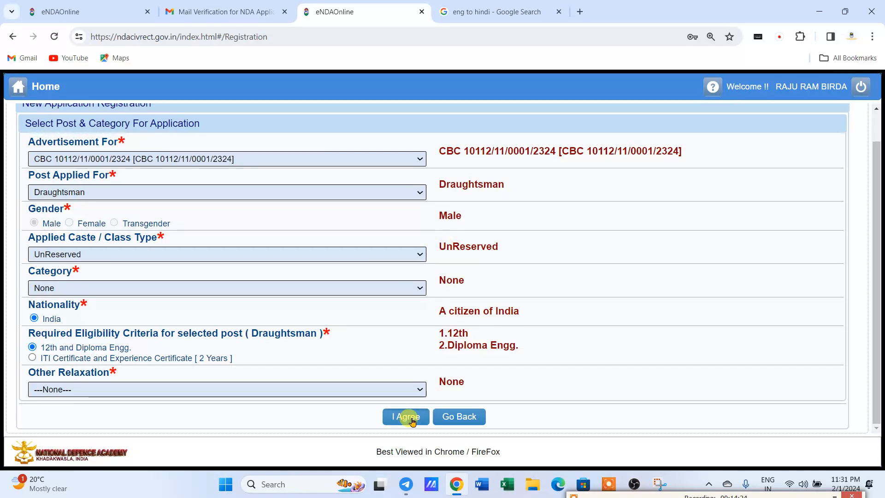
left_click(460, 418)
left_click(826, 166)
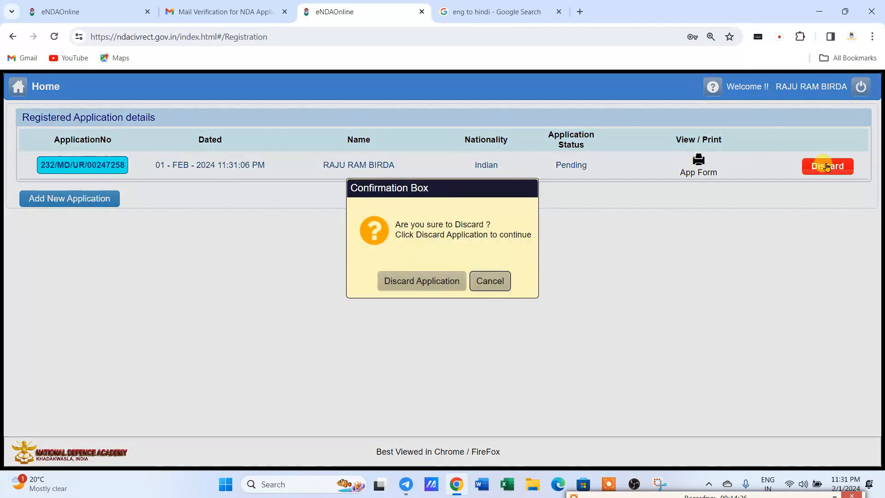
left_click(403, 286)
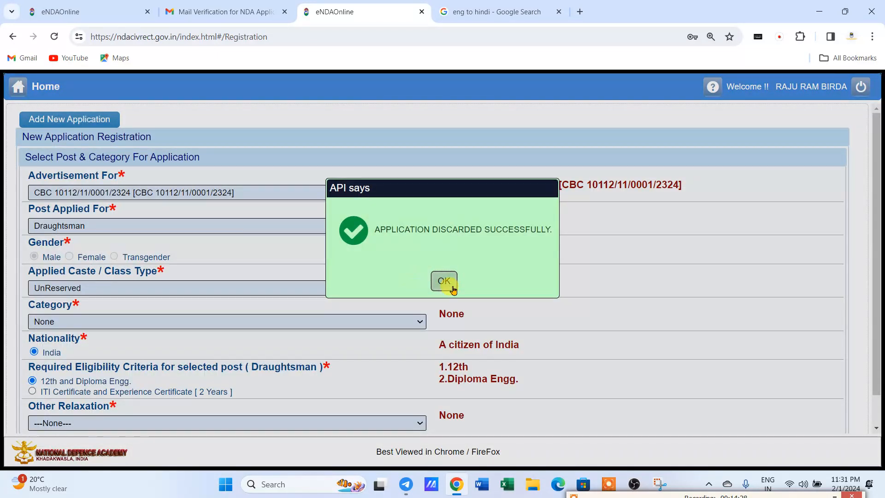
left_click(444, 283)
Agree to the Draughtsman registration terms and confirm the New Application.
scroll(312, 293, "down", 1)
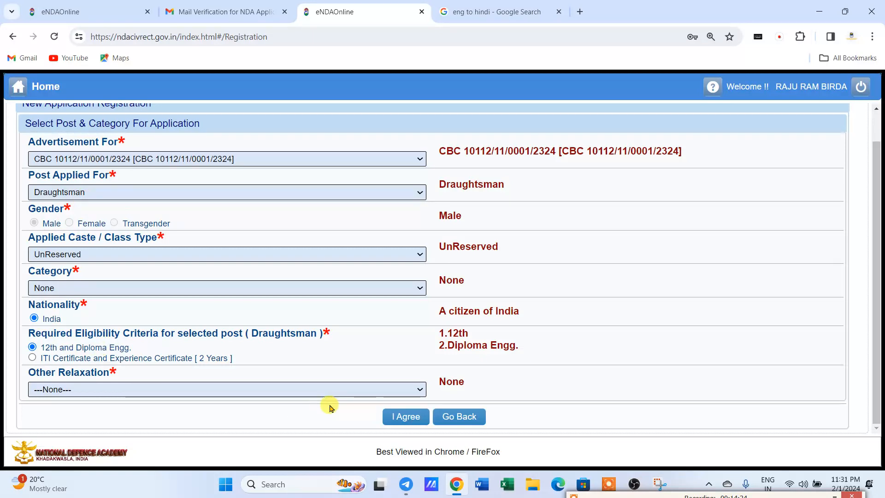
left_click(407, 417)
left_click(425, 279)
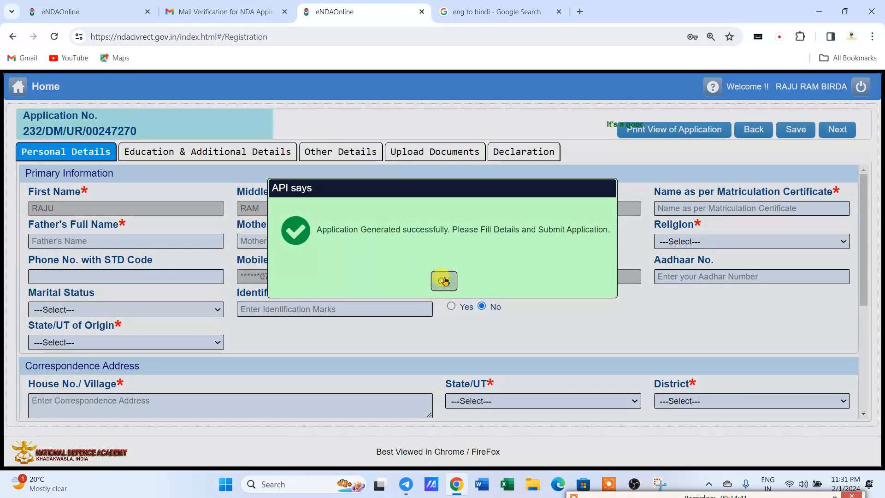
Dismiss the Application Generated alert and place the cursor in Father's Full Name.
left_click(444, 278)
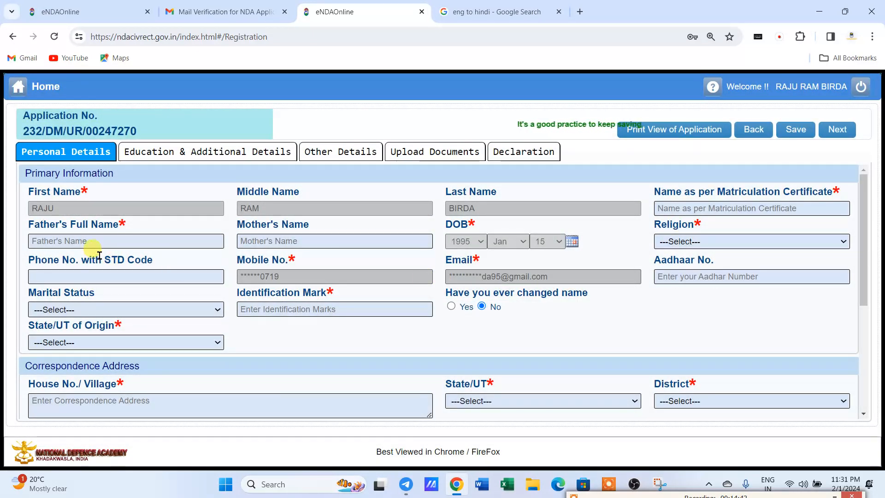
left_click(77, 242)
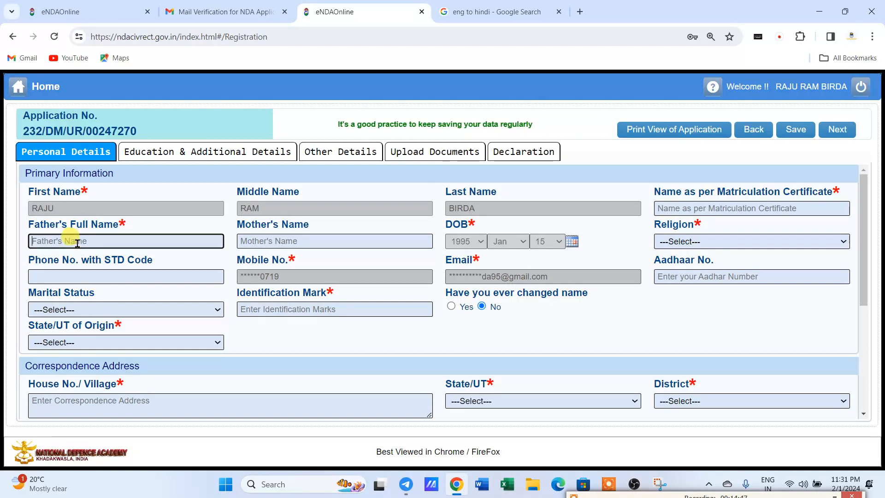